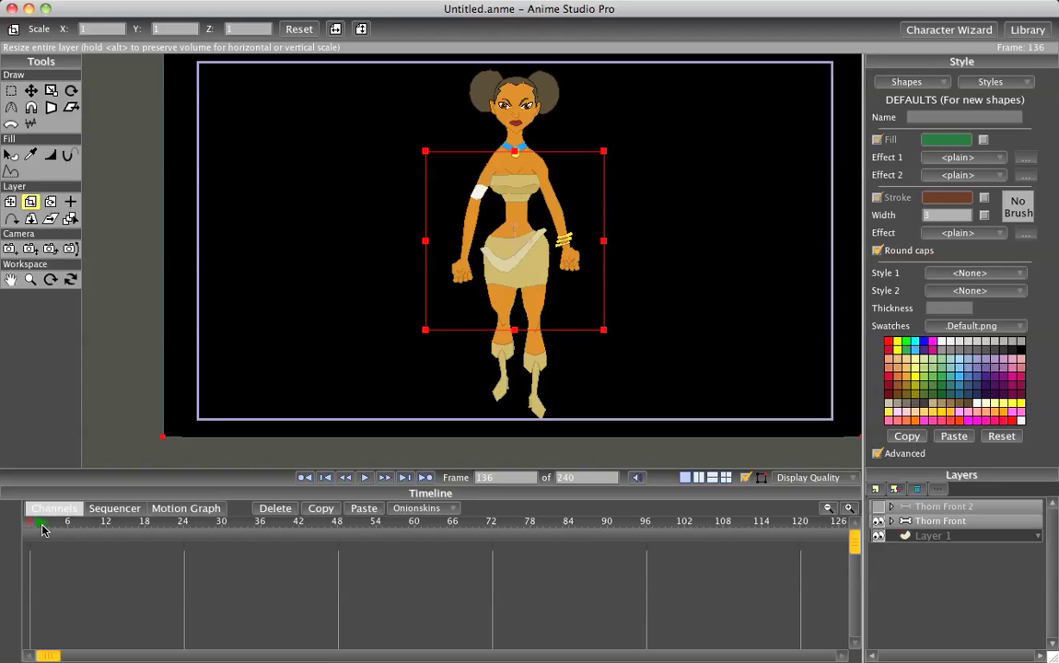
Step: Play the first character's animation from the start twice, returning to frame 0 at the end
{"action": "left_click", "coordinate": [41, 526]}
{"action": "key", "text": "space"}
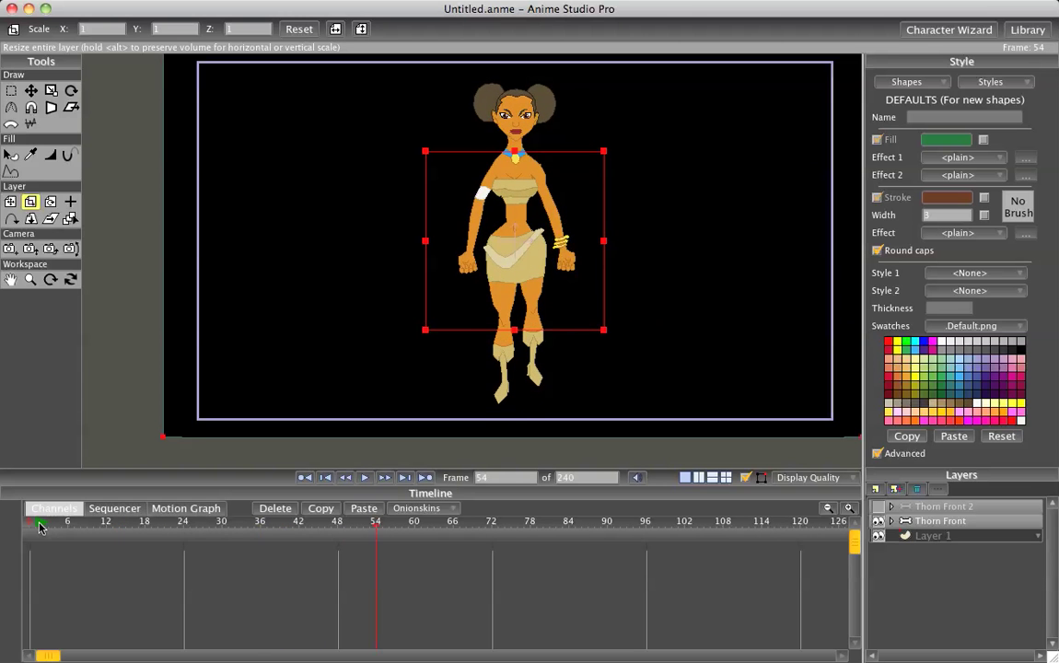
{"action": "left_click", "coordinate": [16, 529]}
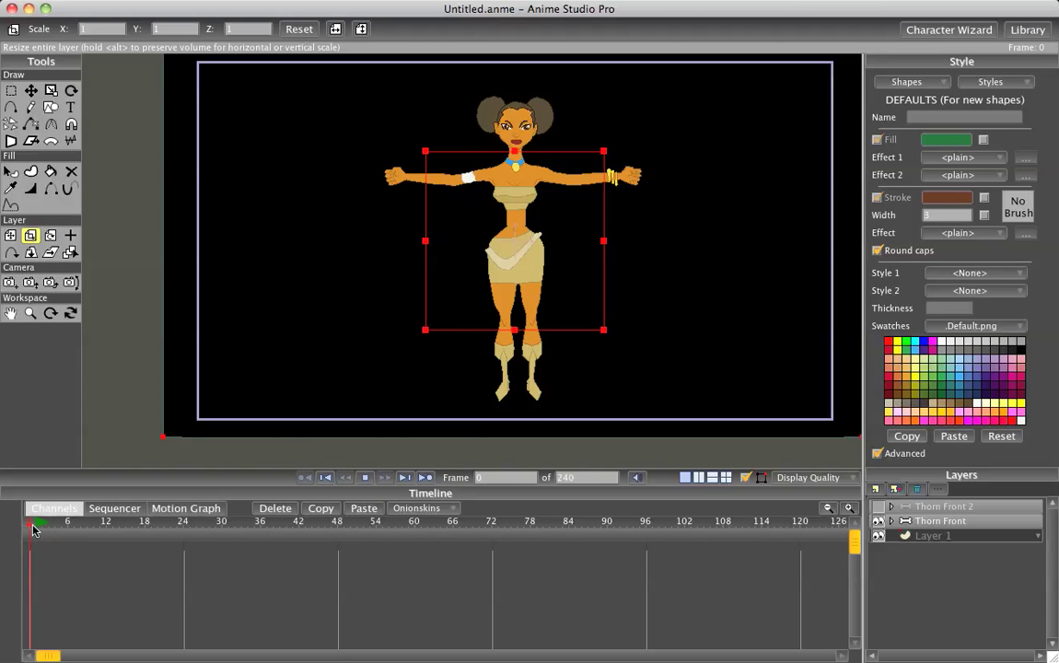
{"action": "key", "text": "space"}
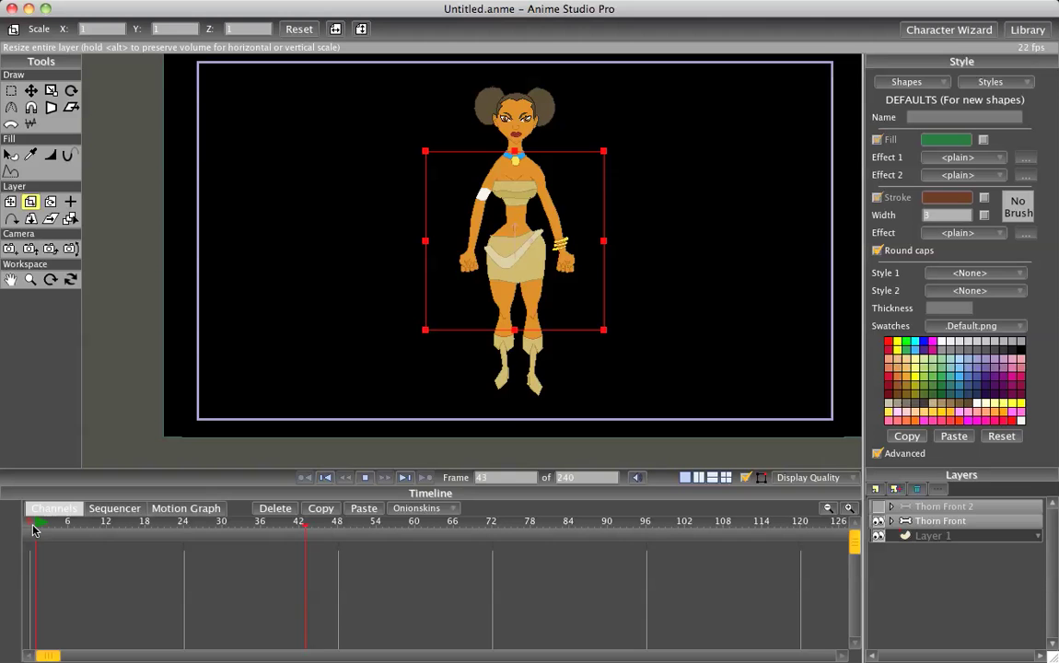
{"action": "left_click", "coordinate": [16, 530]}
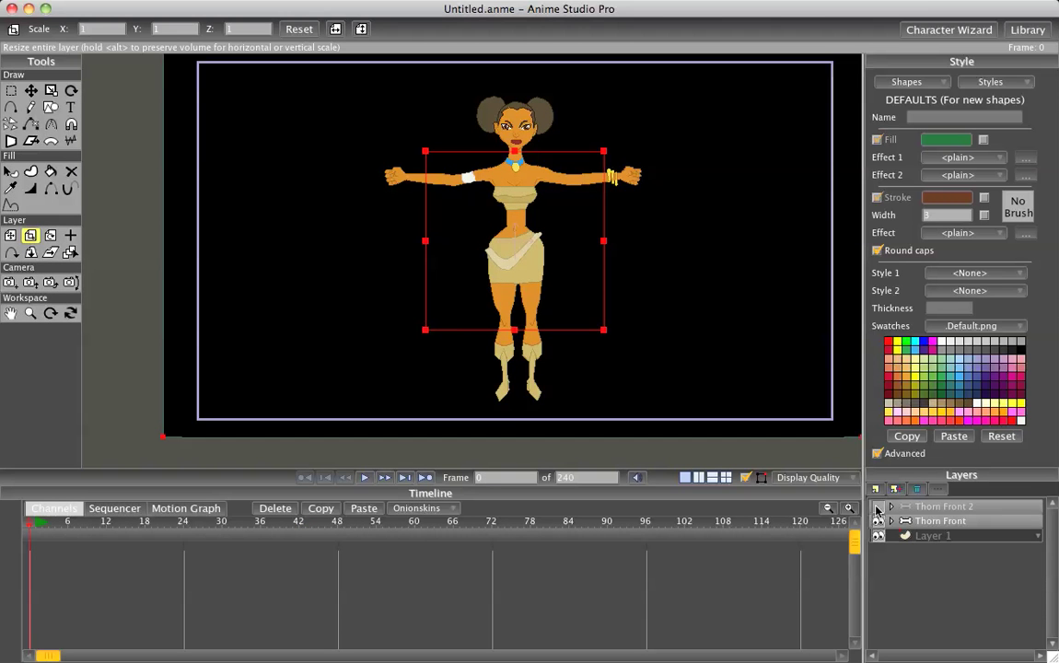
Step: Show the Thorn Front 2 layer and play both characters' animation, returning to frame 0
{"action": "left_click", "coordinate": [878, 507]}
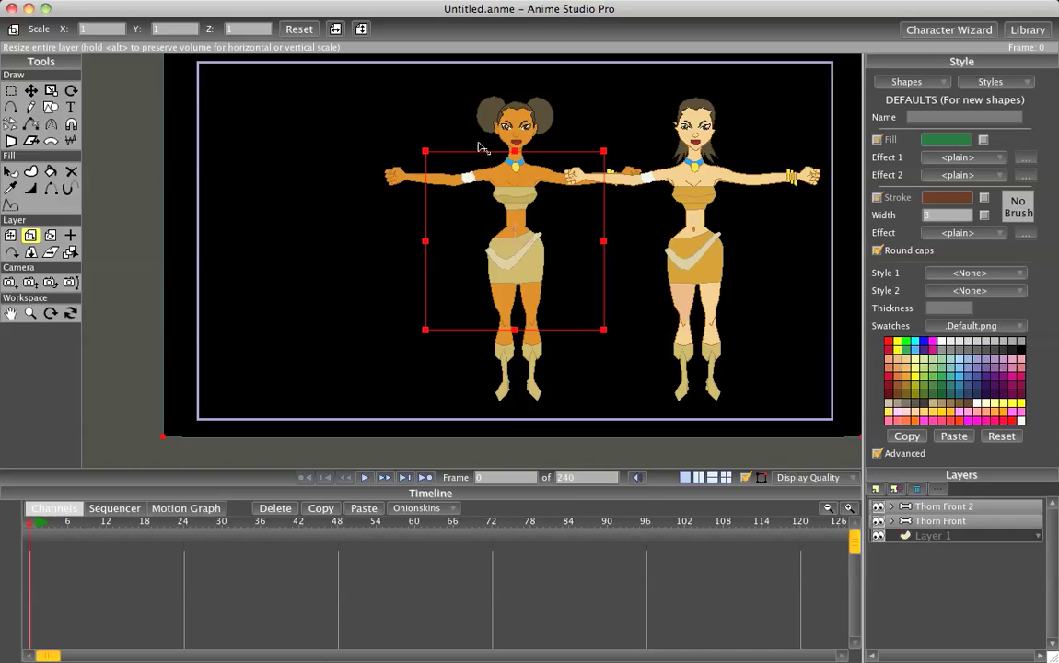
{"action": "key", "text": "space"}
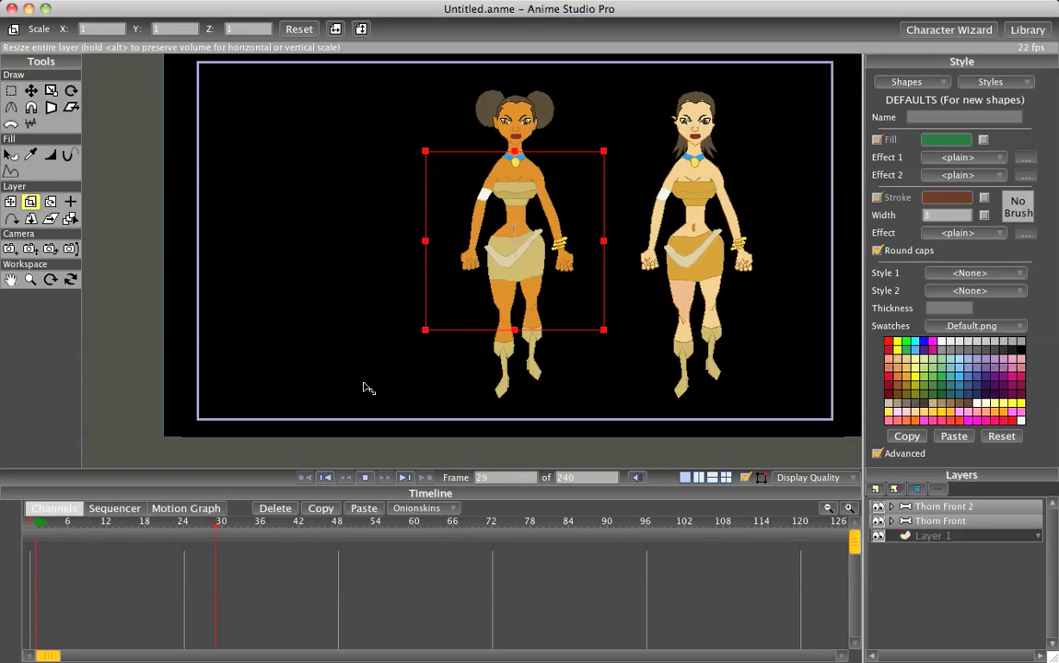
{"action": "key", "text": "space"}
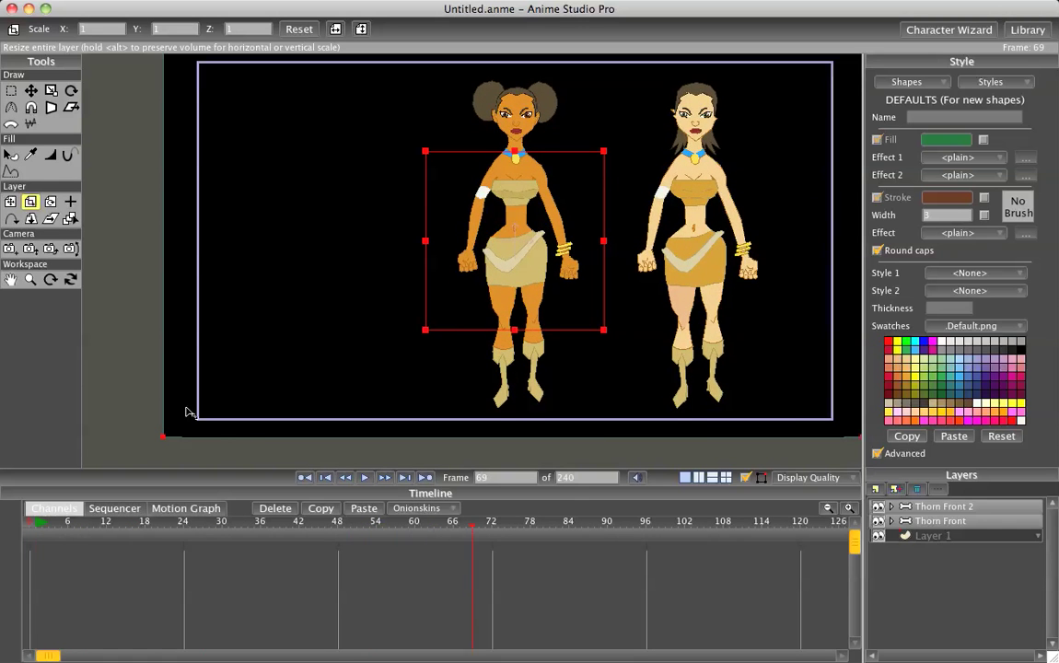
{"action": "left_click", "coordinate": [5, 523]}
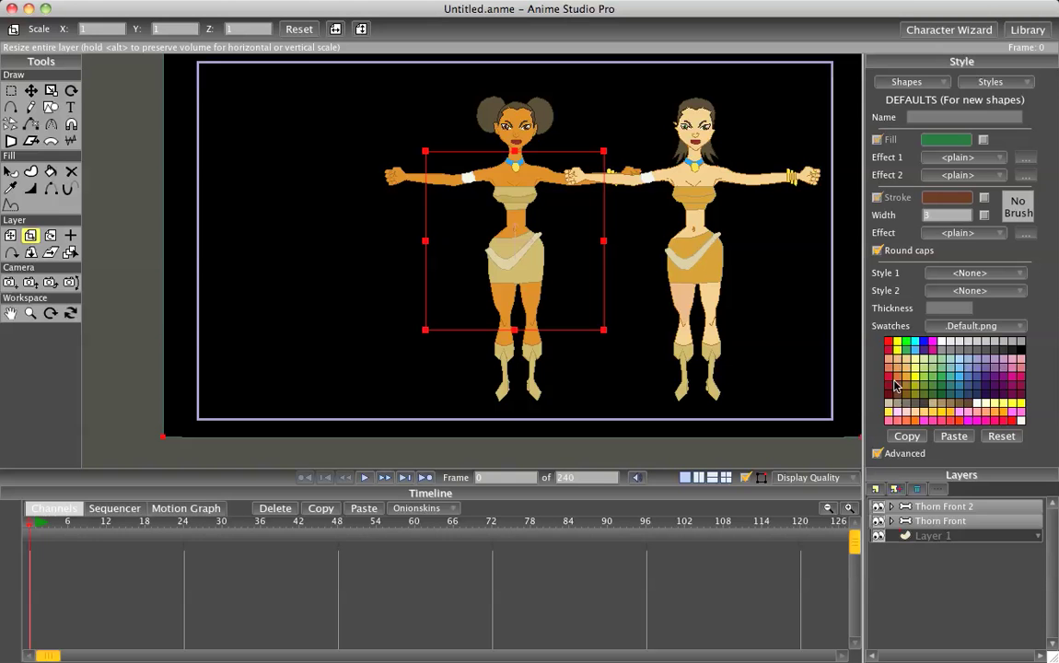
Step: Duplicate the Thorn Front 2 layer and move the copy to the empty side of the first character
{"action": "left_click", "coordinate": [930, 507]}
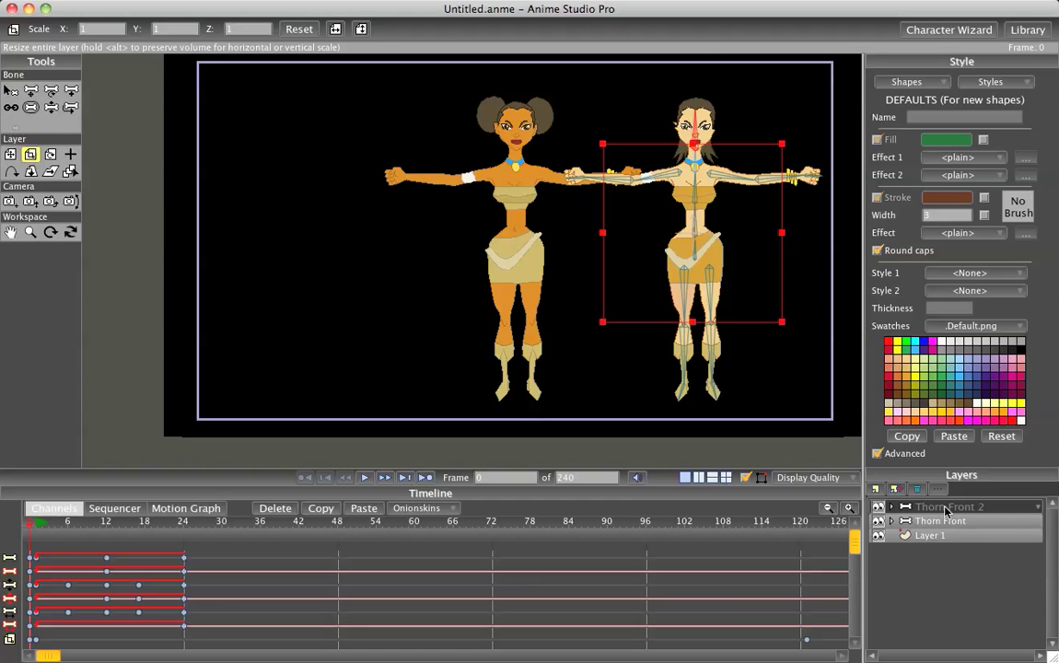
{"action": "left_click", "coordinate": [896, 491]}
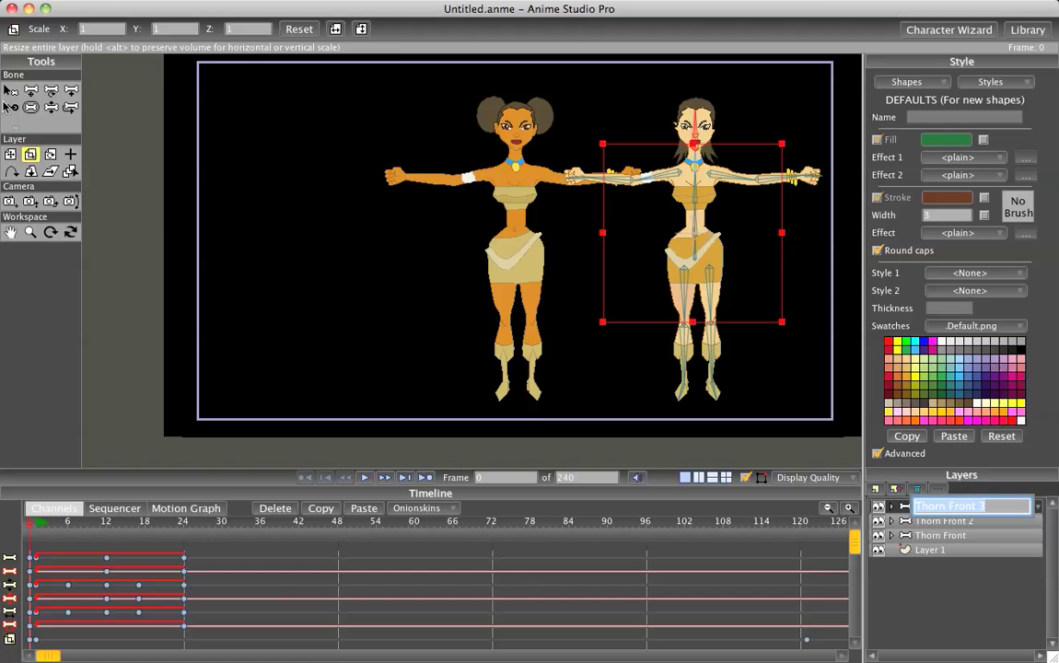
{"action": "left_click", "coordinate": [10, 154]}
{"action": "left_click_drag", "start_coordinate": [685, 220], "coordinate": [304, 212]}
{"action": "scroll", "coordinate": [328, 174], "scroll_direction": "down", "scroll_amount": 1}
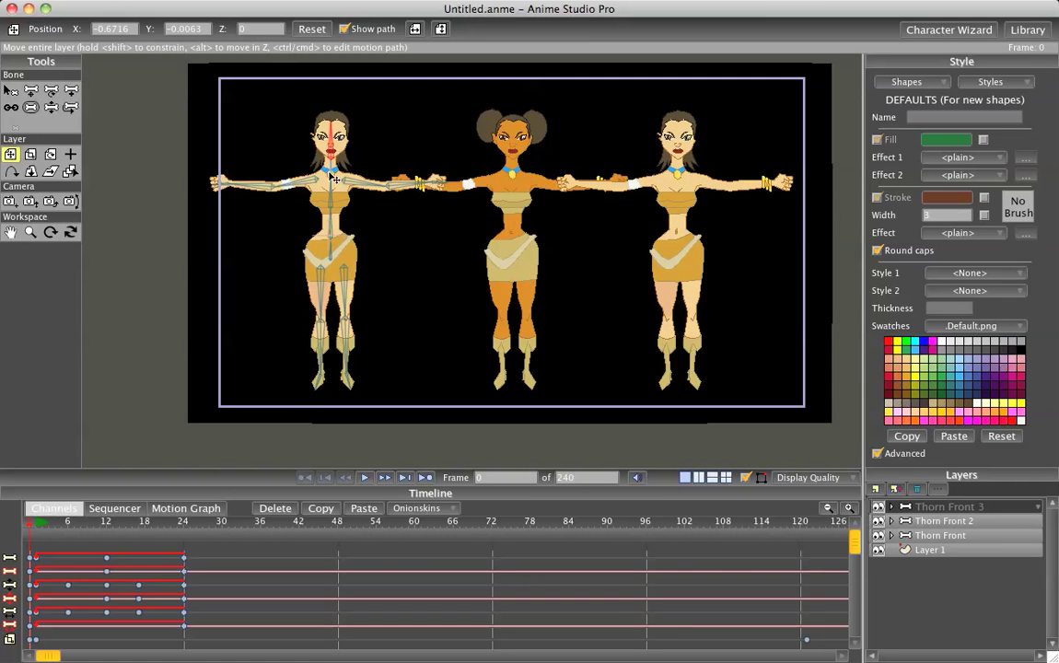
{"action": "scroll", "coordinate": [350, 179], "scroll_direction": "up", "scroll_amount": 4}
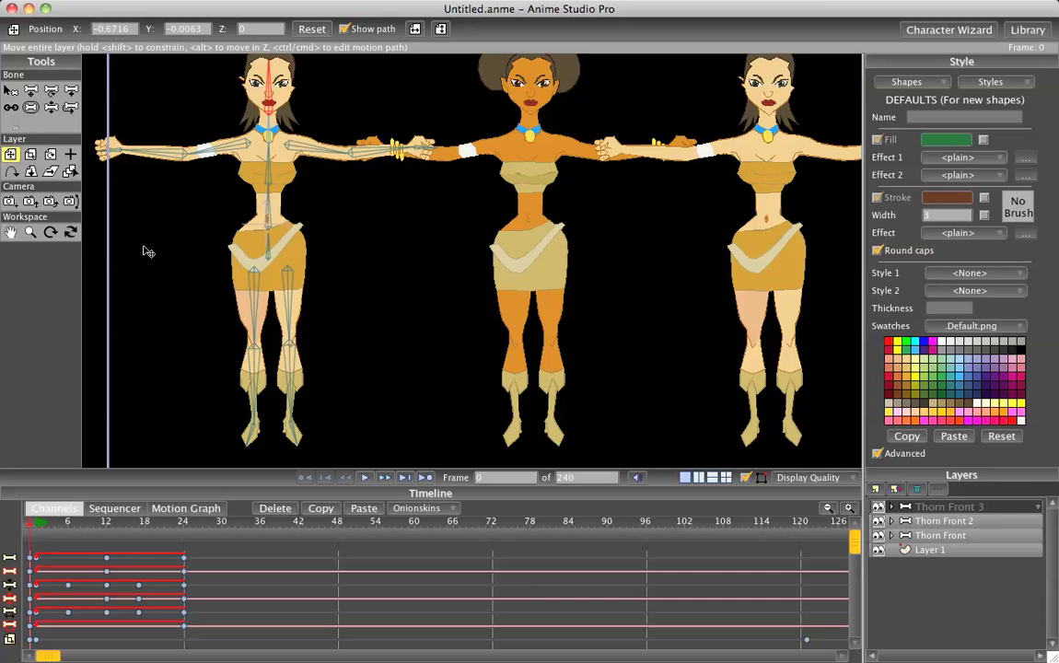
Step: Recolour the arms, chest and midriff of the duplicated character's Thorn Front vector layer with a light orange fill
{"action": "left_click", "coordinate": [891, 506]}
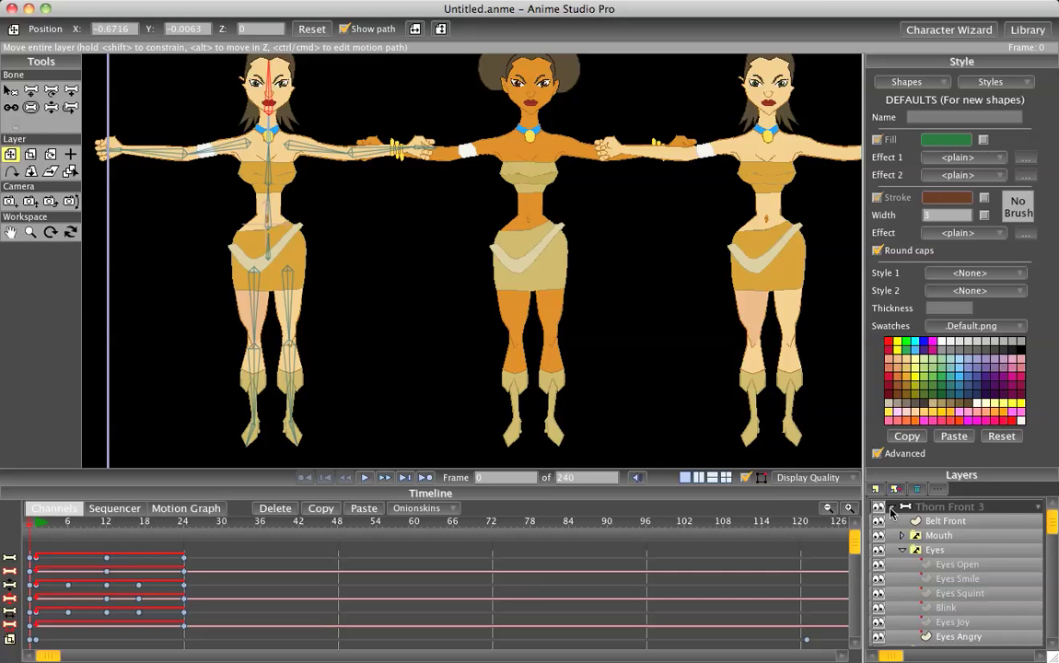
{"action": "scroll", "coordinate": [958, 590], "scroll_direction": "down", "scroll_amount": 5}
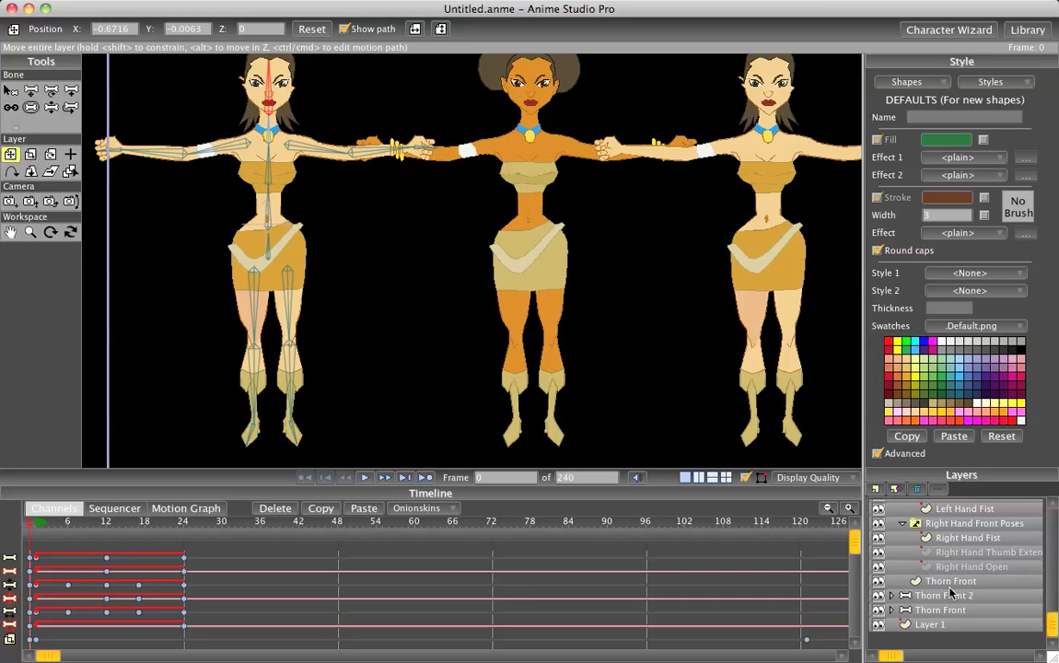
{"action": "left_click", "coordinate": [951, 584]}
{"action": "scroll", "coordinate": [224, 109], "scroll_direction": "up", "scroll_amount": 2}
{"action": "left_click_drag", "start_coordinate": [286, 125], "coordinate": [411, 254]}
{"action": "key", "text": "q"}
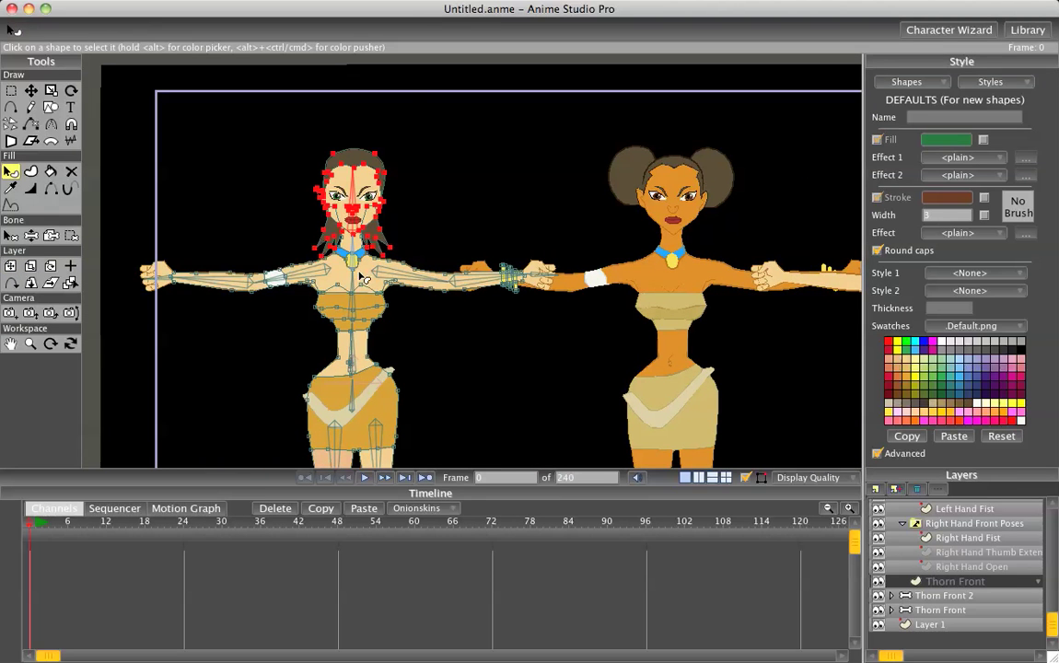
{"action": "left_click", "coordinate": [365, 270]}
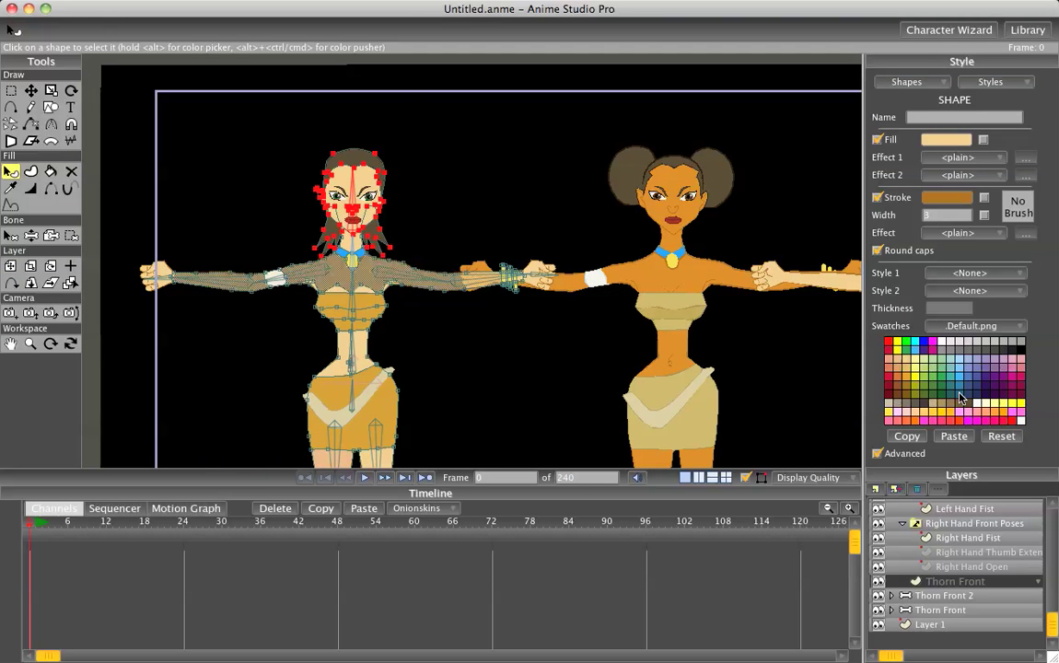
{"action": "left_click_drag", "start_coordinate": [949, 406], "coordinate": [924, 415]}
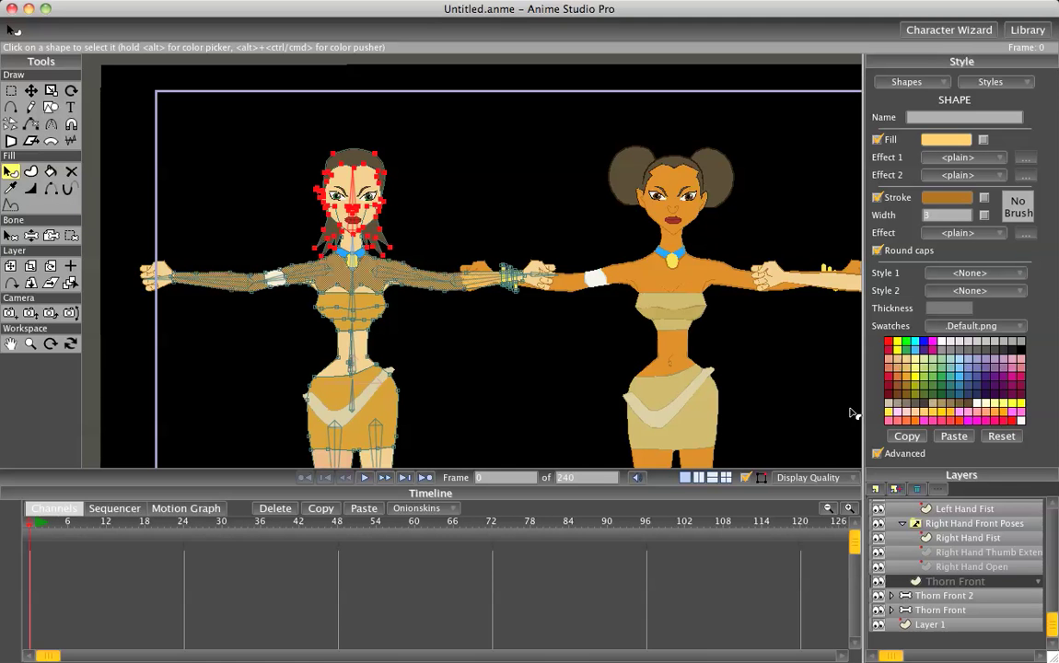
{"action": "left_click", "coordinate": [317, 322]}
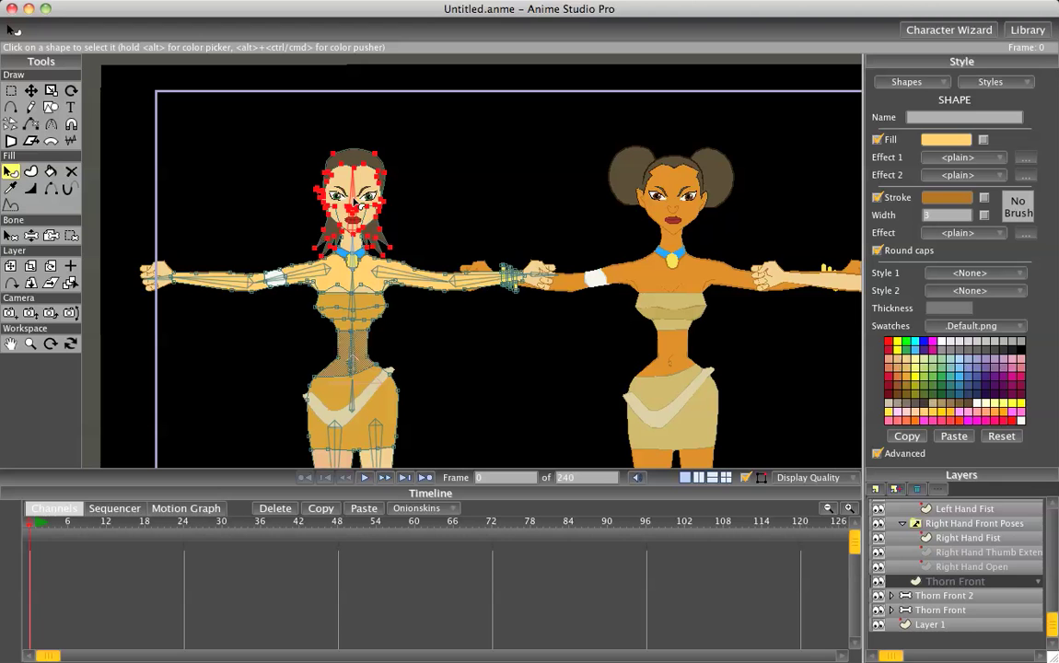
Step: Delete the duplicated Thorn Front 3 layer
{"action": "scroll", "coordinate": [941, 522], "scroll_direction": "up", "scroll_amount": 10}
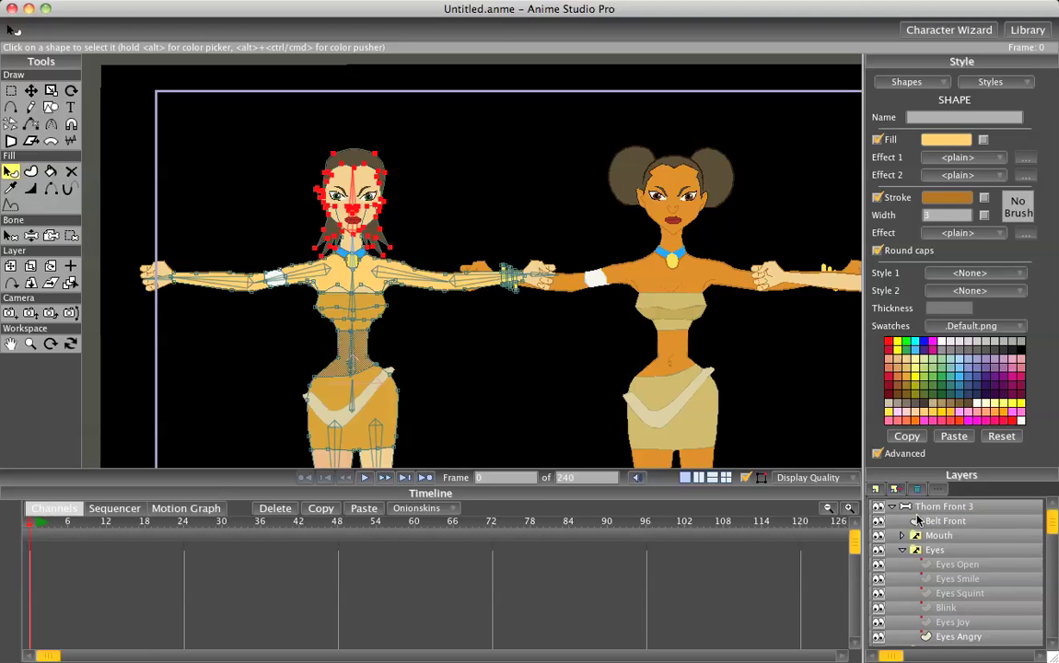
{"action": "left_click", "coordinate": [934, 509]}
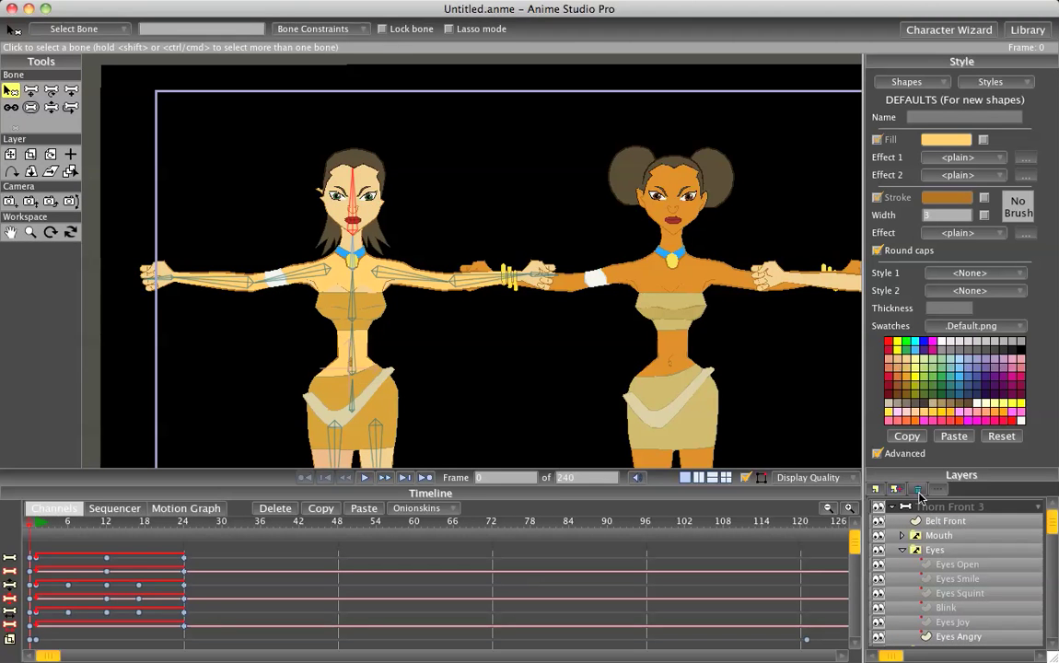
{"action": "left_click", "coordinate": [917, 488]}
{"action": "left_click", "coordinate": [783, 461]}
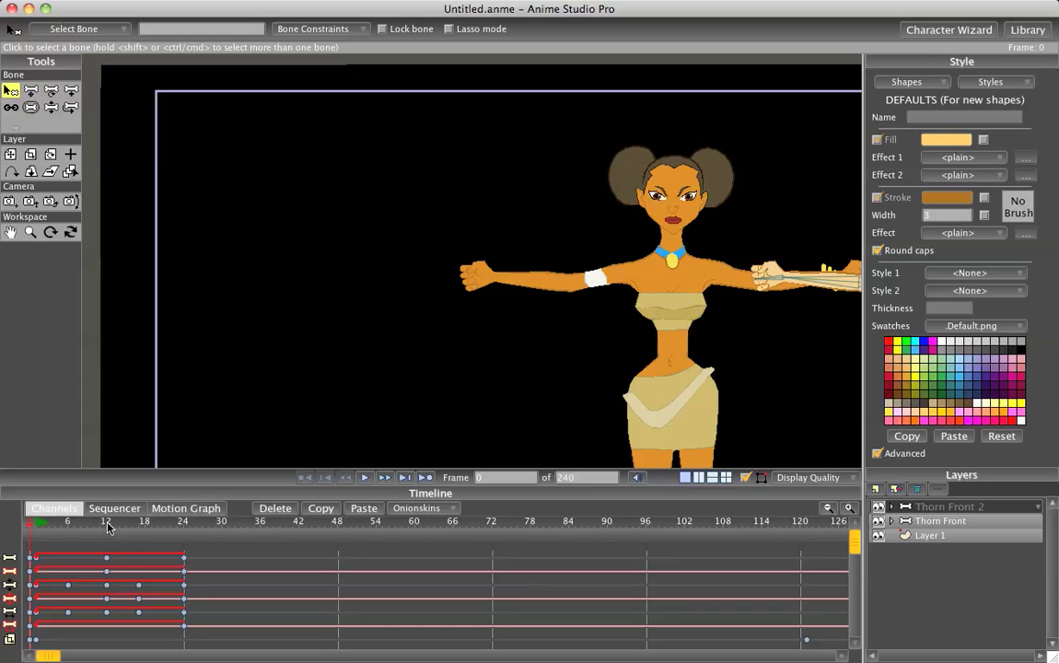
Step: Add a new particle layer above the two character layers at frame 0
{"action": "scroll", "coordinate": [244, 403], "scroll_direction": "down", "scroll_amount": 4}
{"action": "scroll", "coordinate": [451, 368], "scroll_direction": "up", "scroll_amount": 5}
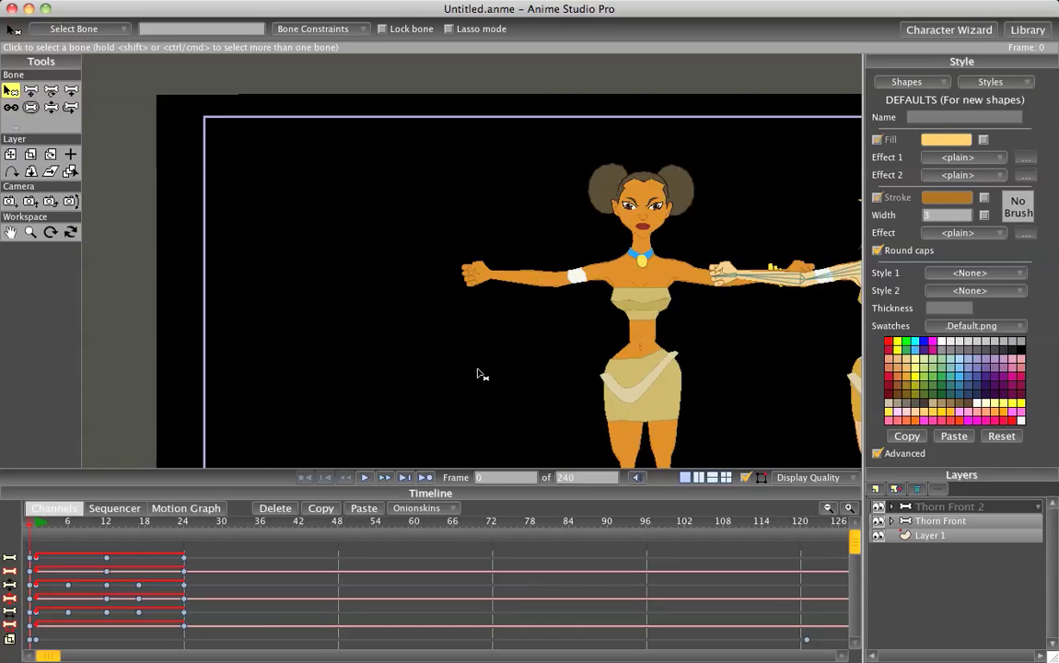
{"action": "scroll", "coordinate": [480, 372], "scroll_direction": "down", "scroll_amount": 3}
{"action": "left_click_drag", "start_coordinate": [502, 354], "coordinate": [405, 311]}
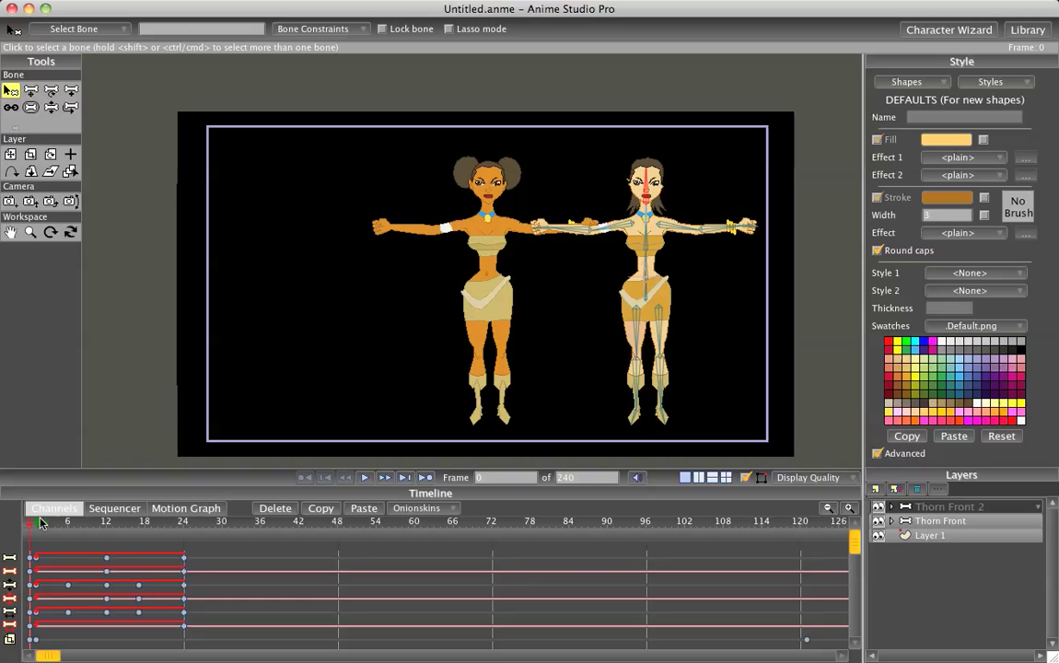
{"action": "left_click_drag", "start_coordinate": [41, 522], "coordinate": [29, 523]}
{"action": "left_click", "coordinate": [876, 489]}
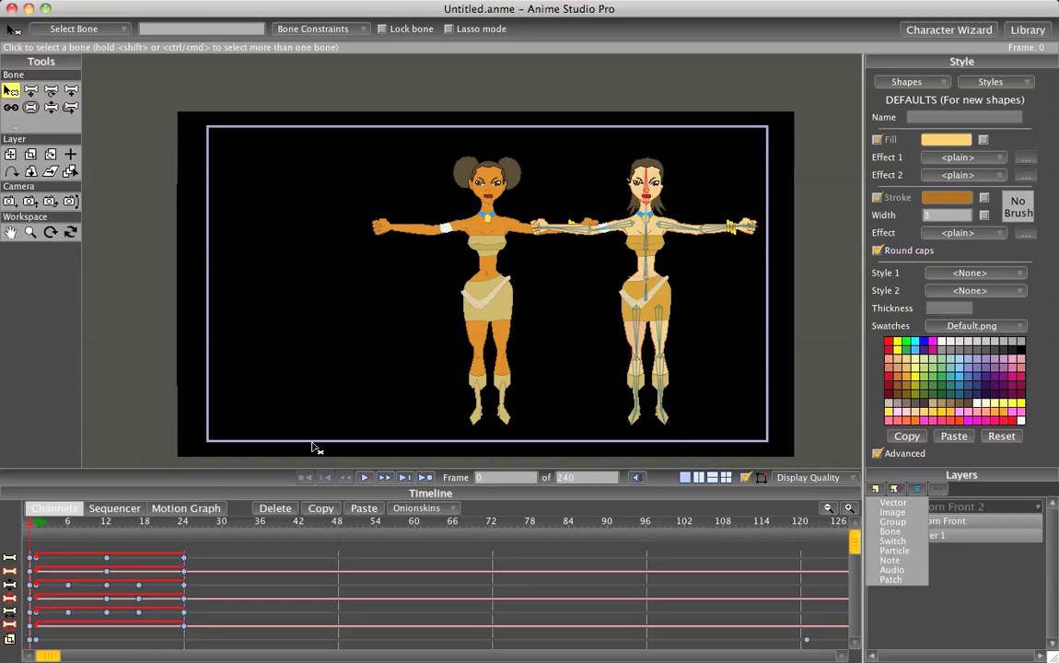
{"action": "left_click", "coordinate": [894, 551]}
Step: Place the Thorn Front and Thorn Front 2 layers inside the new particle layer and make that layer active
{"action": "left_click", "coordinate": [938, 523]}
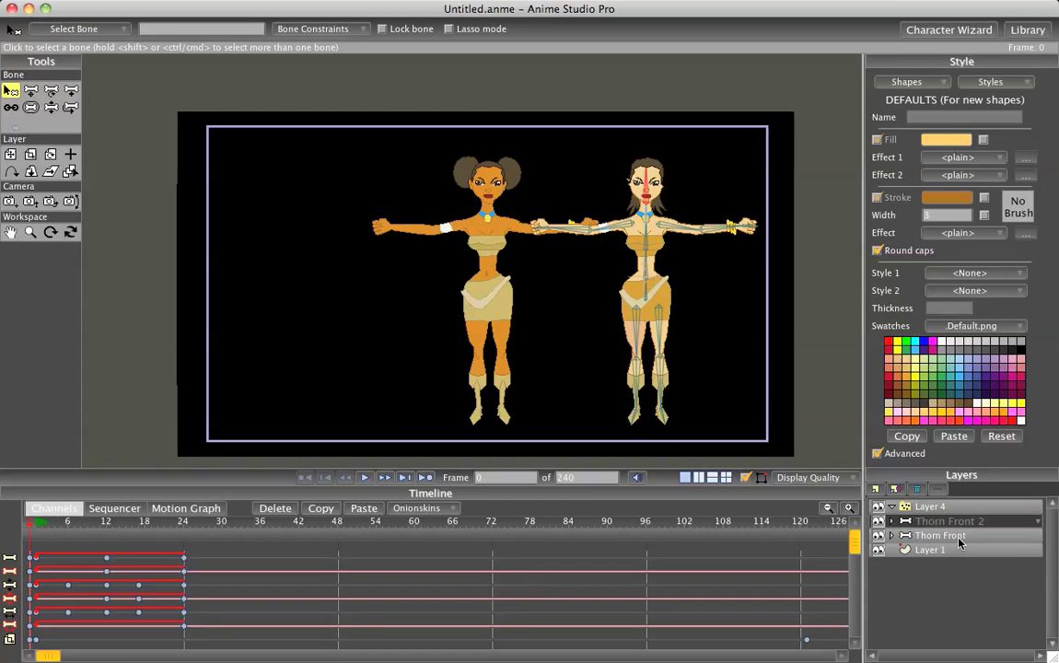
{"action": "left_click", "coordinate": [959, 514]}
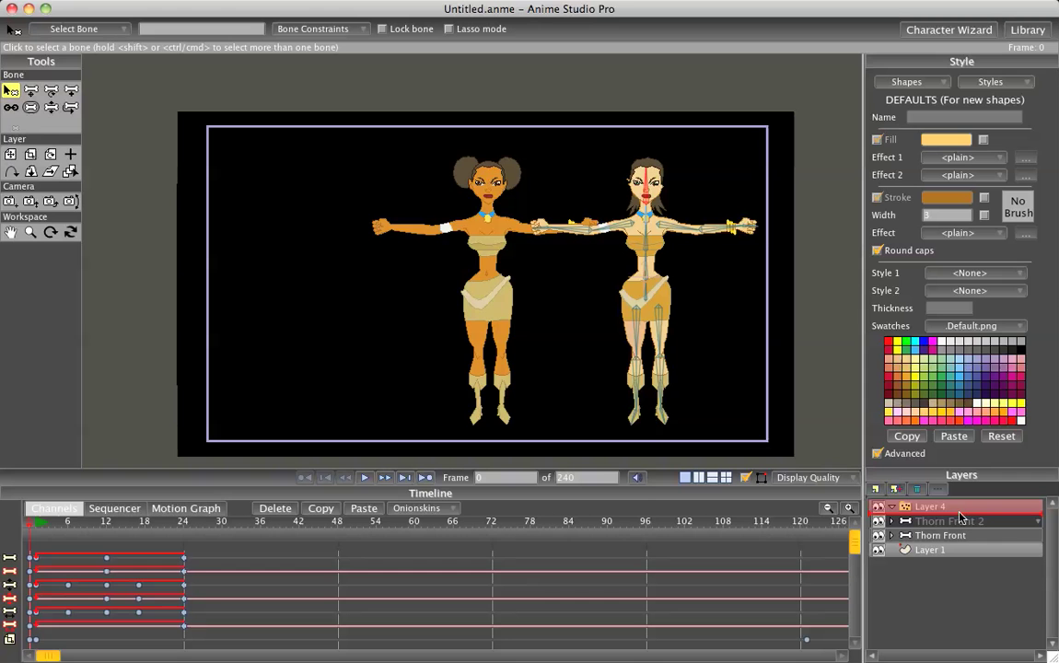
{"action": "left_click_drag", "start_coordinate": [959, 514], "coordinate": [958, 512]}
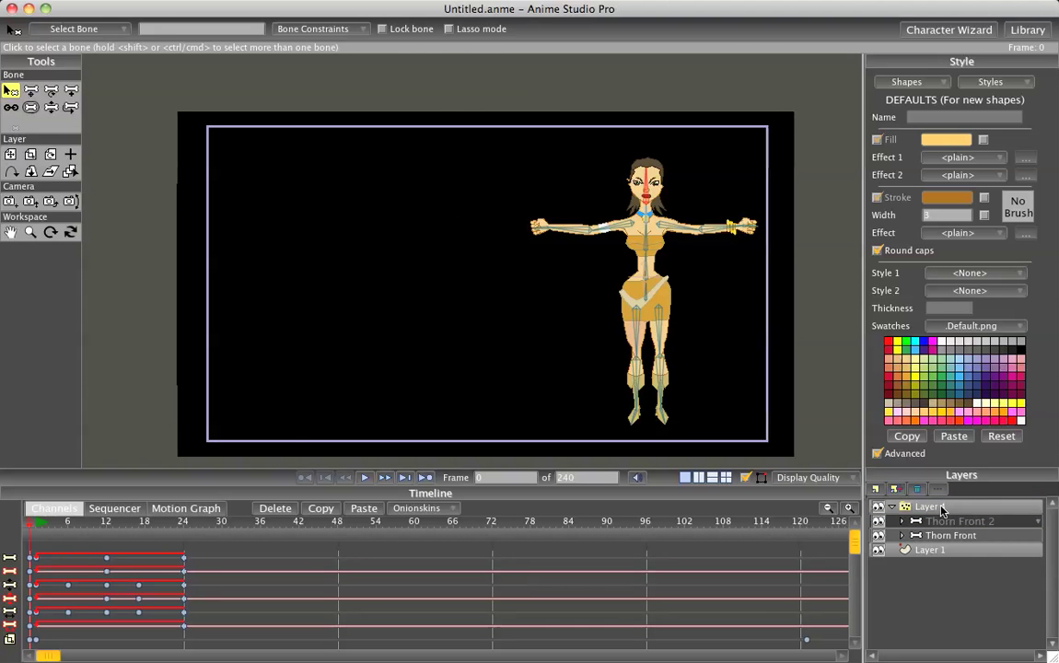
{"action": "left_click", "coordinate": [942, 509]}
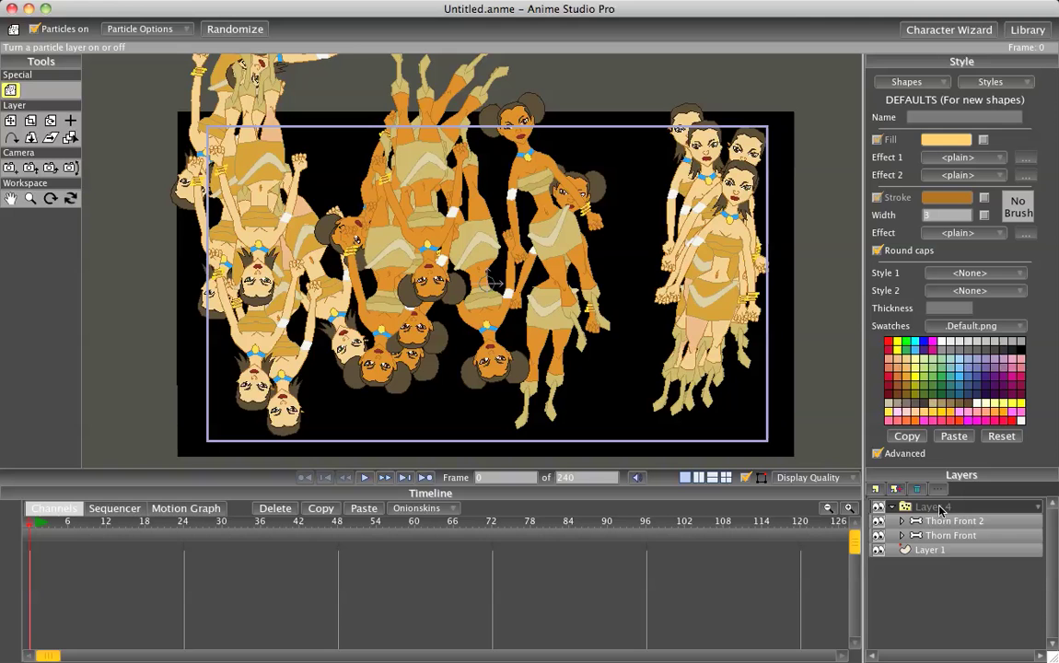
Step: In the particle options, set the particle count and preview particles to 8 and the lifetime to 0 frames
{"action": "scroll", "coordinate": [368, 237], "scroll_direction": "down", "scroll_amount": 2}
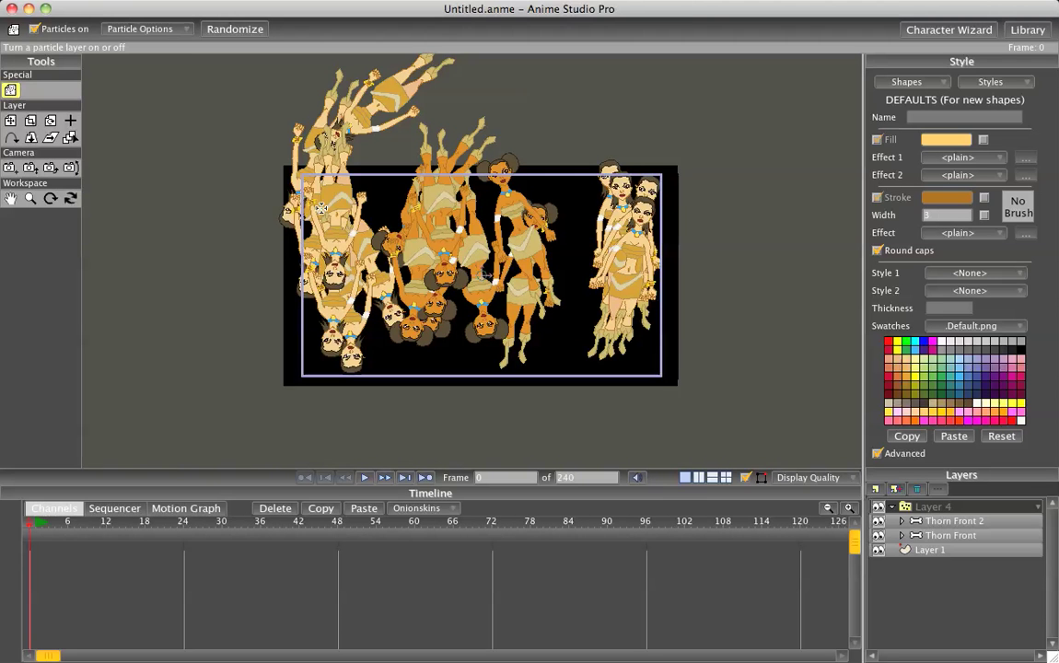
{"action": "left_click", "coordinate": [160, 31]}
{"action": "left_click", "coordinate": [214, 50]}
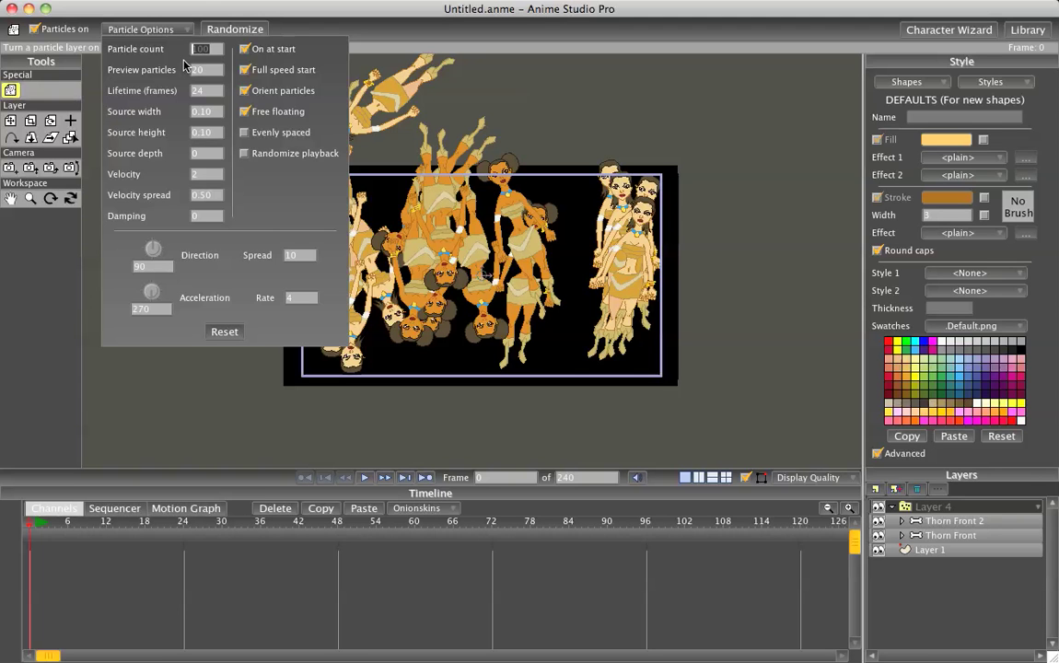
{"action": "type", "text": "8"}
{"action": "key", "text": "Return"}
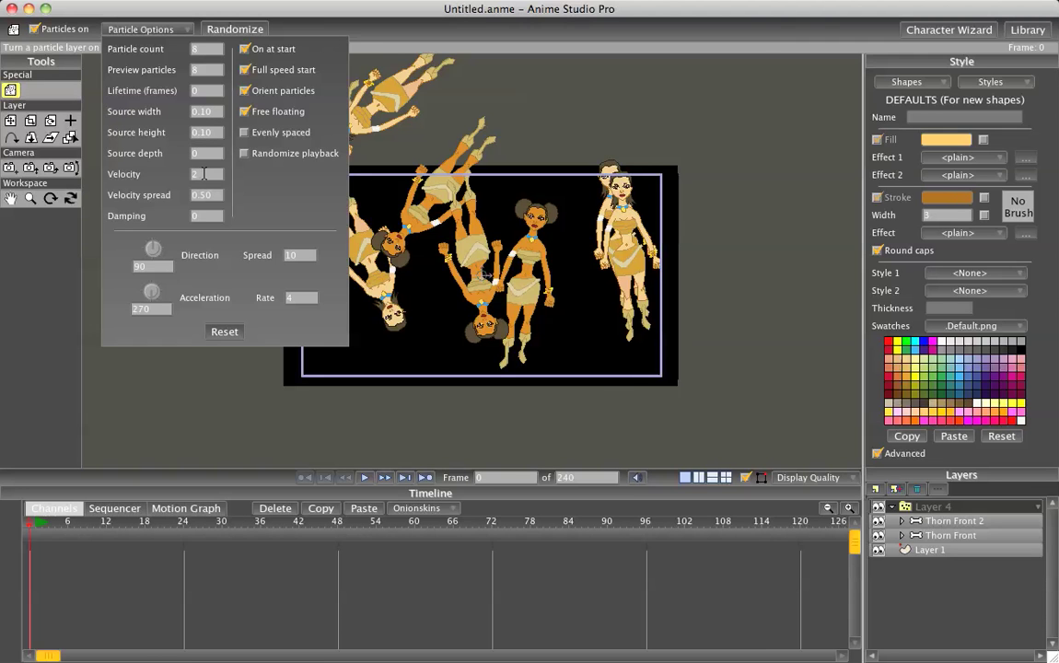
Step: Set the particles' velocity and velocity spread to 0
{"action": "key", "text": "BackSpace"}
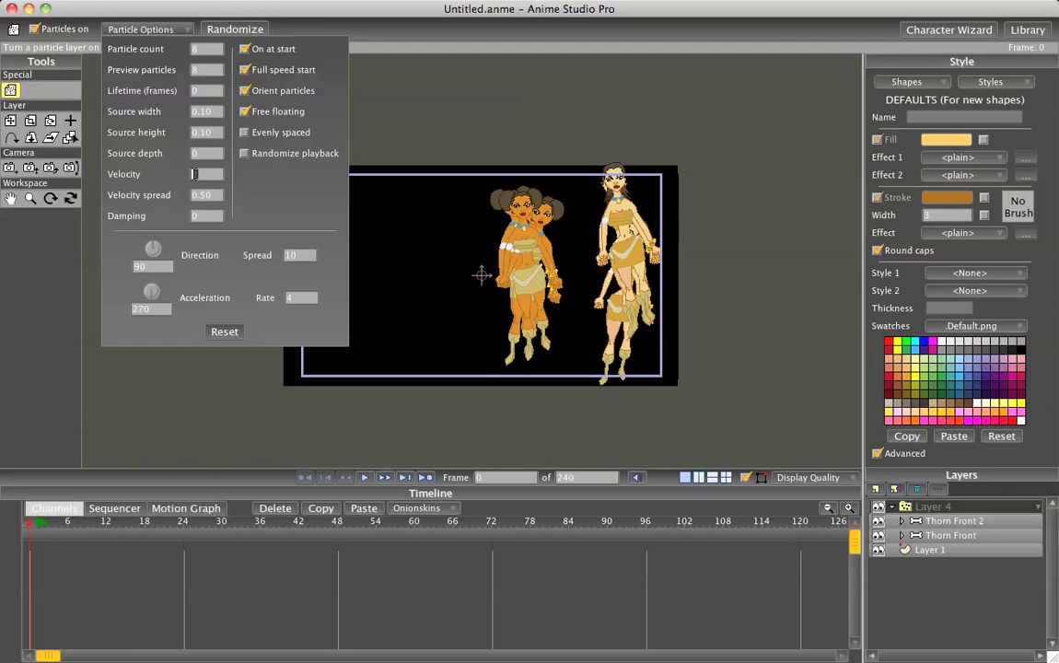
{"action": "left_click_drag", "start_coordinate": [217, 197], "coordinate": [137, 183]}
{"action": "type", "text": "0"}
Step: Set the particles' direction and acceleration angles to 0
{"action": "left_click_drag", "start_coordinate": [155, 268], "coordinate": [71, 253]}
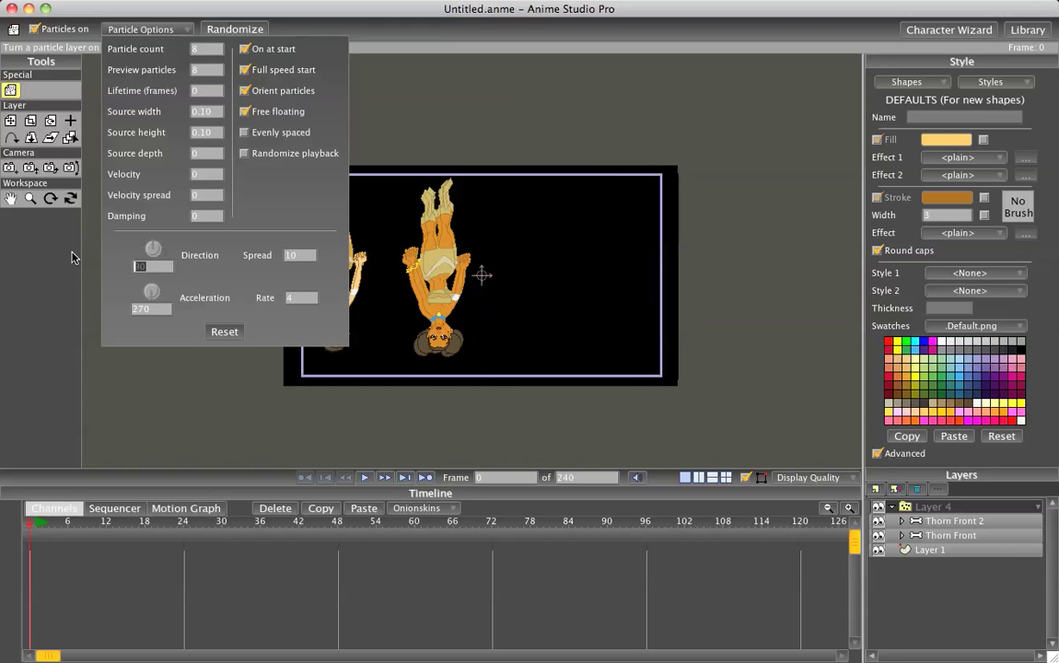
{"action": "type", "text": "0"}
{"action": "double_click", "coordinate": [158, 310]}
{"action": "type", "text": "0"}
{"action": "key", "text": "Return"}
Step: Set the particles' direction spread and acceleration rate to 0 and turn off Orient particles
{"action": "double_click", "coordinate": [301, 254]}
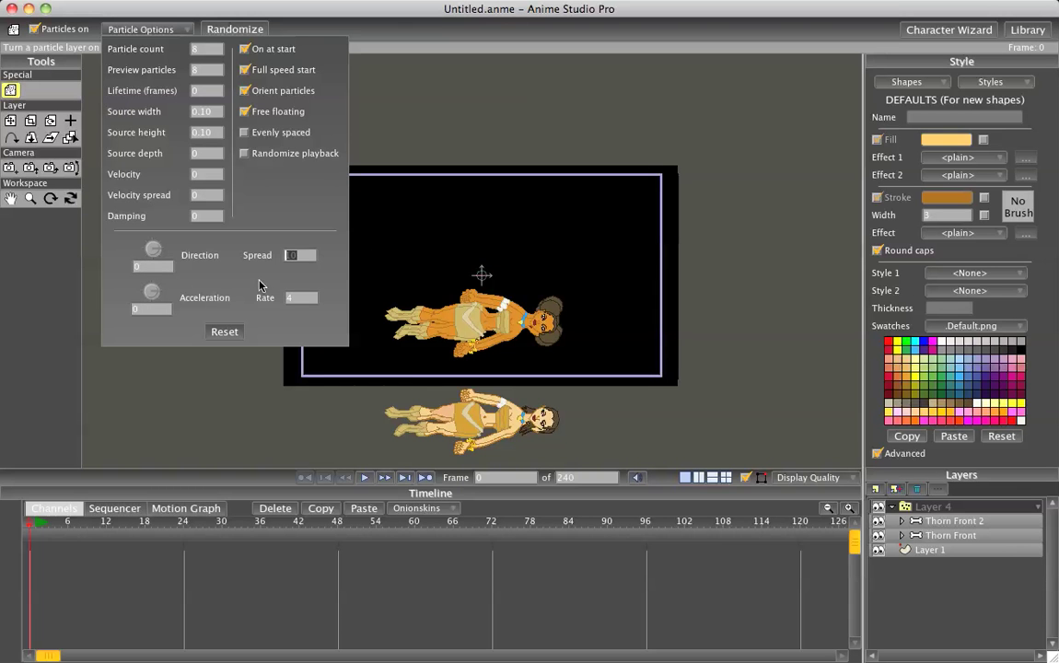
{"action": "type", "text": "0"}
{"action": "key", "text": "Return"}
{"action": "left_click", "coordinate": [244, 91]}
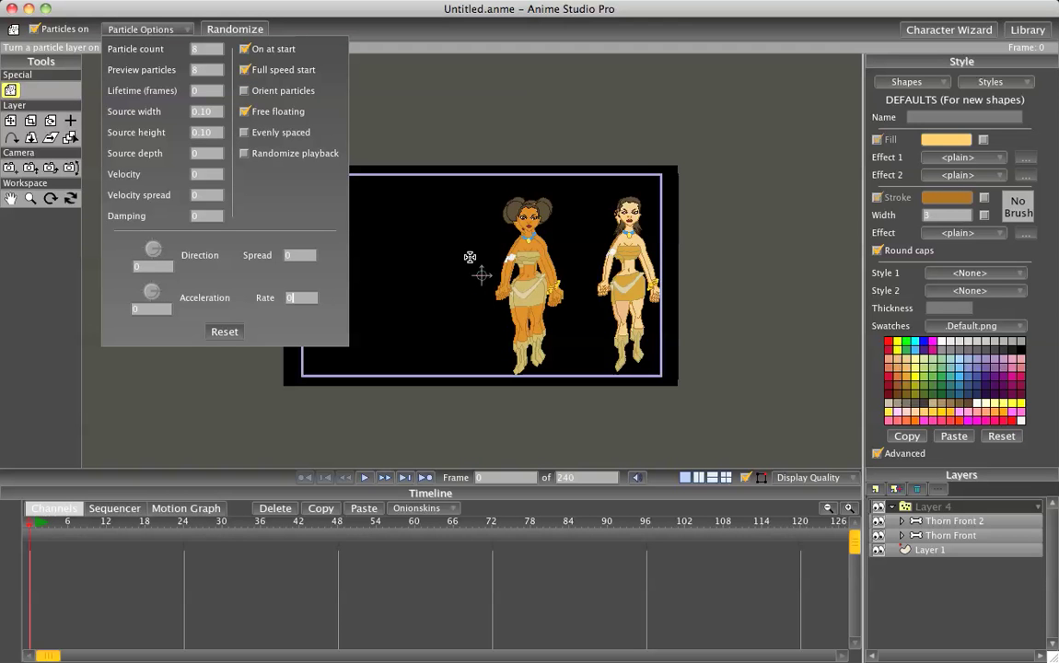
Step: Set the particles' source width to 2.60
{"action": "left_click", "coordinate": [213, 114]}
{"action": "scroll", "coordinate": [212, 115], "scroll_direction": "up", "scroll_amount": 20}
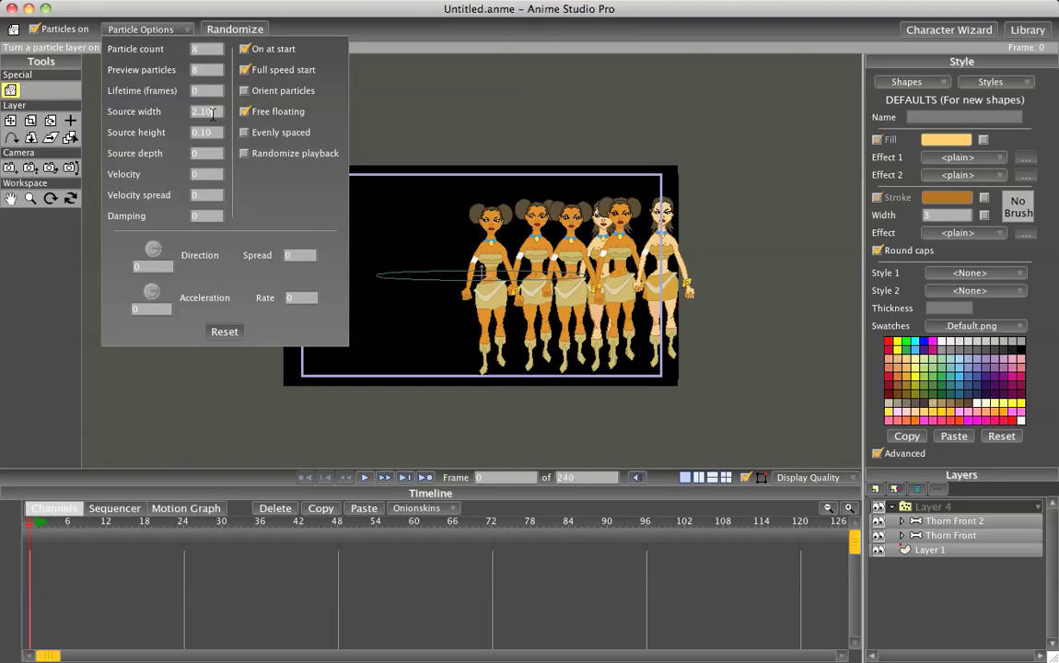
{"action": "scroll", "coordinate": [213, 114], "scroll_direction": "up", "scroll_amount": 2}
{"action": "scroll", "coordinate": [213, 115], "scroll_direction": "down", "scroll_amount": 2}
{"action": "scroll", "coordinate": [213, 115], "scroll_direction": "up", "scroll_amount": 1}
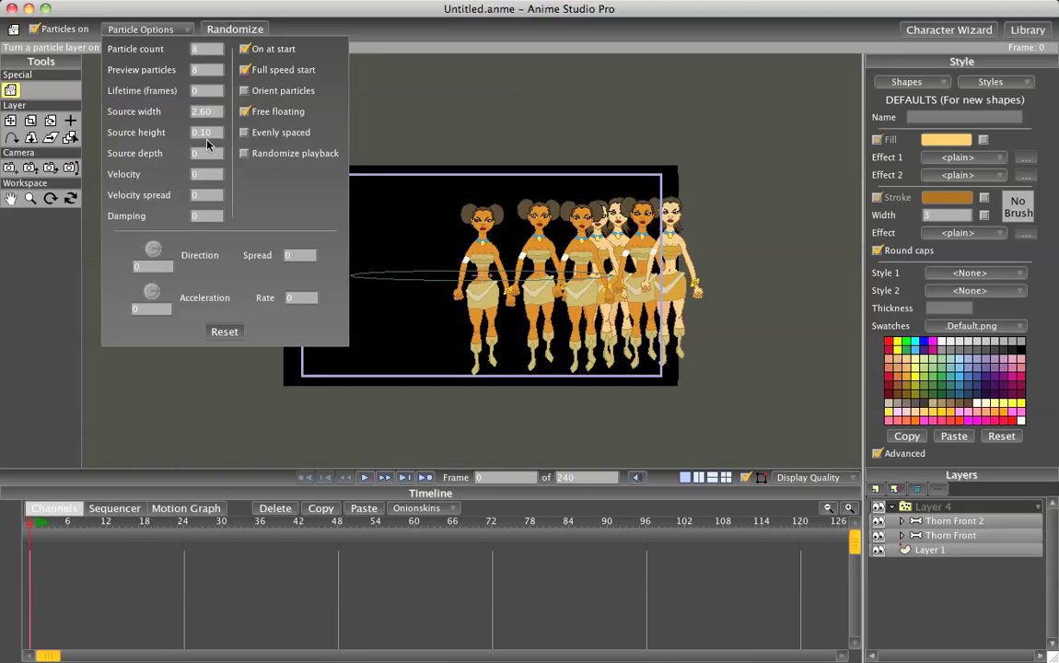
Step: Try particle source depths of 0.50, 0 and 2
{"action": "double_click", "coordinate": [198, 154]}
{"action": "scroll", "coordinate": [198, 153], "scroll_direction": "up", "scroll_amount": 15}
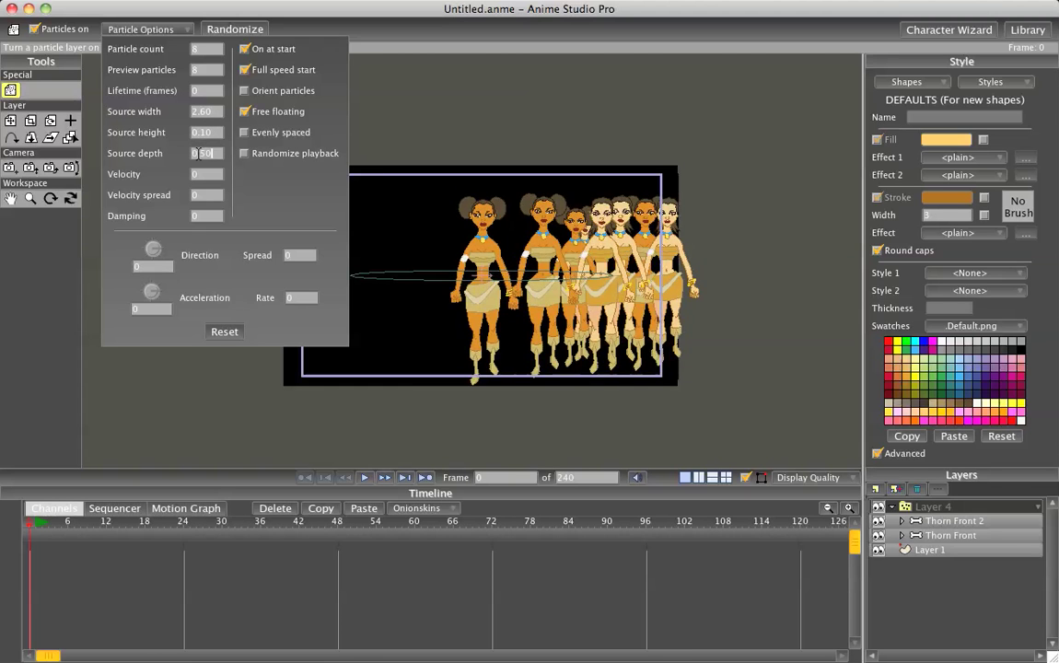
{"action": "scroll", "coordinate": [198, 153], "scroll_direction": "down", "scroll_amount": 5}
{"action": "type", "text": "0"}
{"action": "key", "text": "Return"}
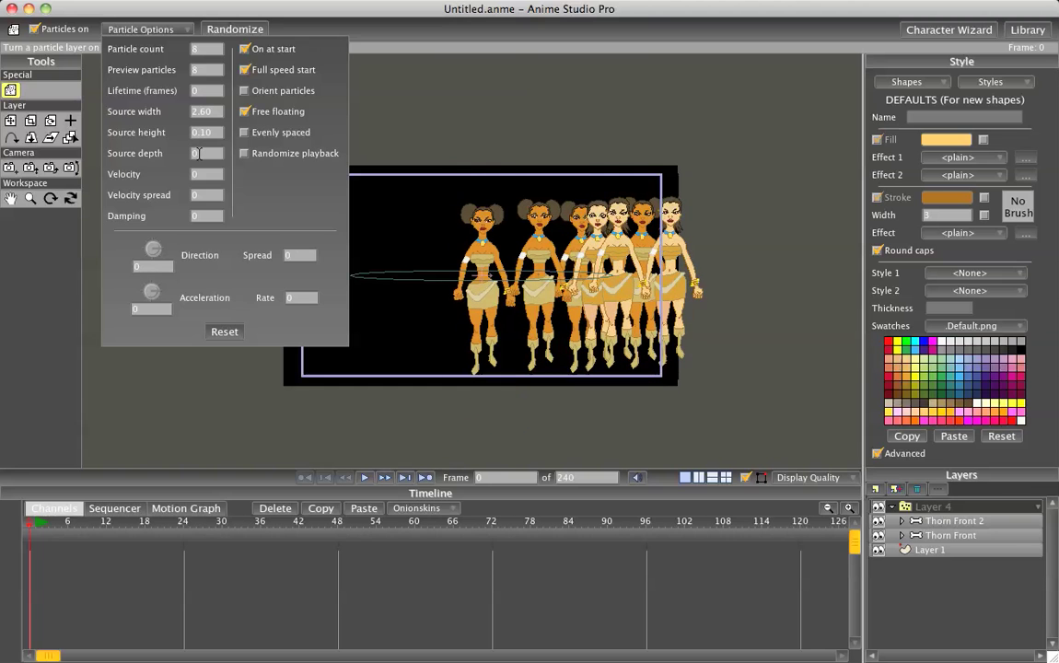
{"action": "type", "text": "2"}
{"action": "key", "text": "Return"}
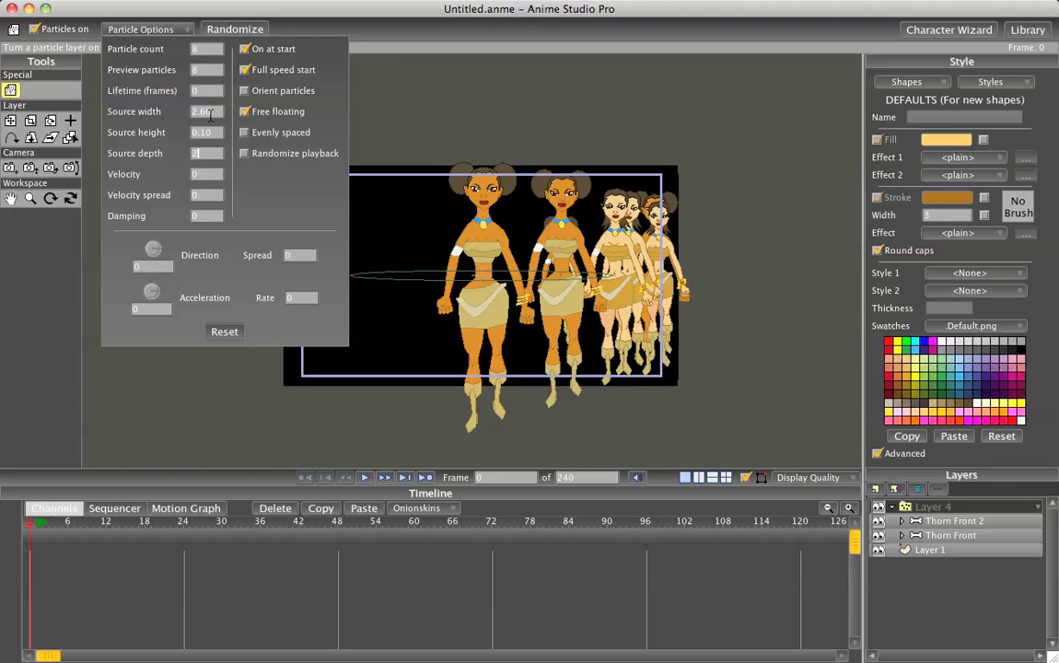
Step: Set the particles' source depth to 1.5
{"action": "left_click", "coordinate": [217, 157]}
{"action": "key", "text": "BackSpace"}
{"action": "type", "text": "1.5"}
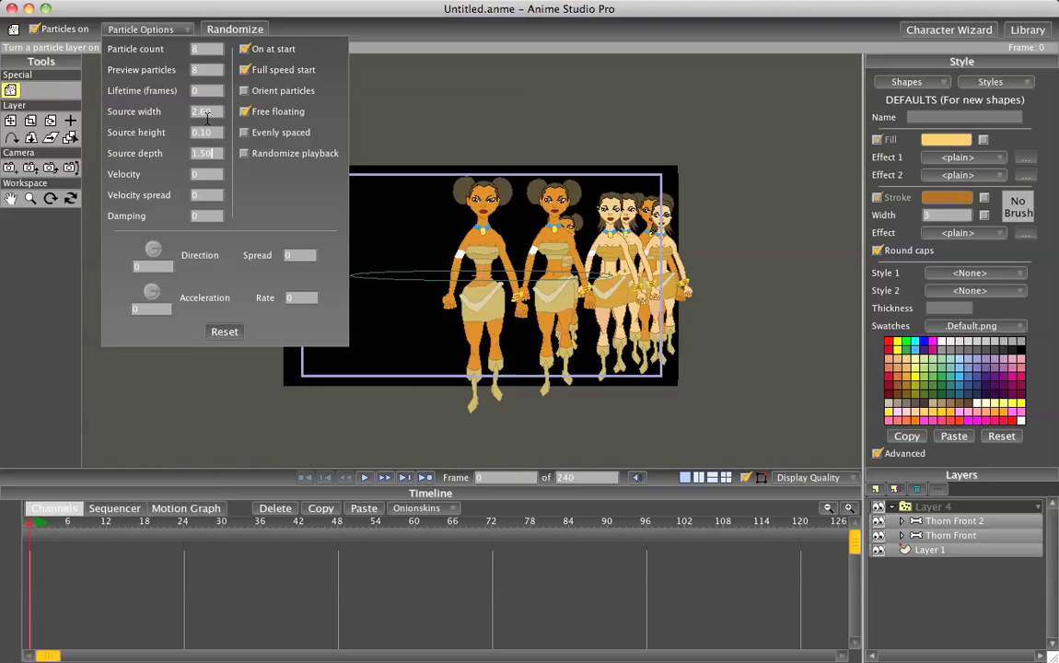
Step: Set the particles' source width to 4.60, turn on Randomize playback and close the particle options
{"action": "scroll", "coordinate": [212, 111], "scroll_direction": "up", "scroll_amount": 20}
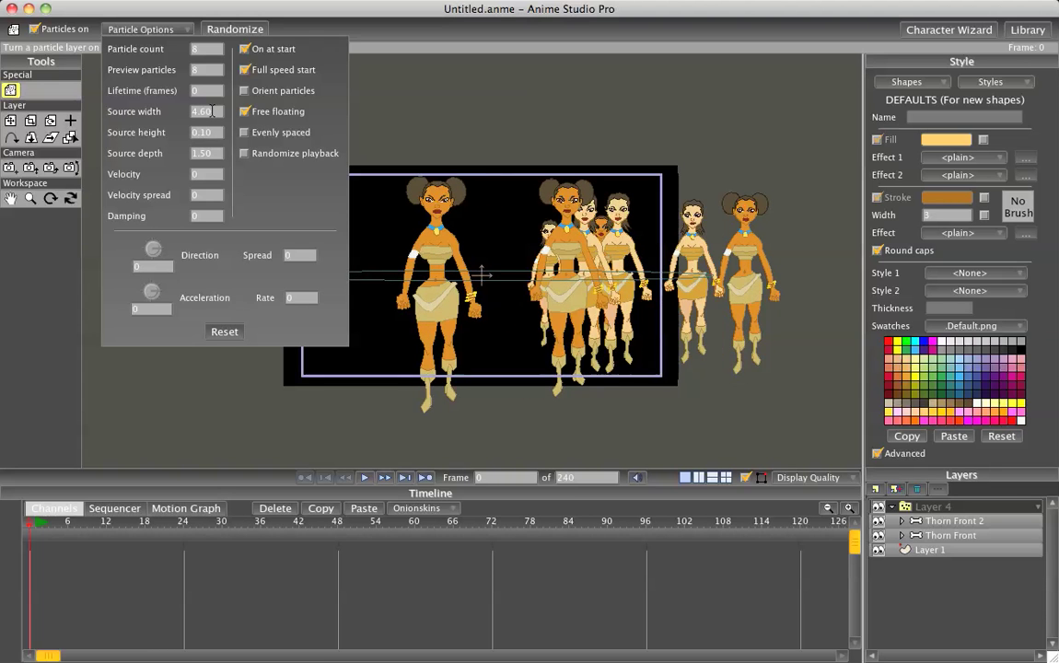
{"action": "scroll", "coordinate": [211, 111], "scroll_direction": "up", "scroll_amount": 5}
{"action": "scroll", "coordinate": [212, 111], "scroll_direction": "down", "scroll_amount": 5}
{"action": "left_click", "coordinate": [243, 154]}
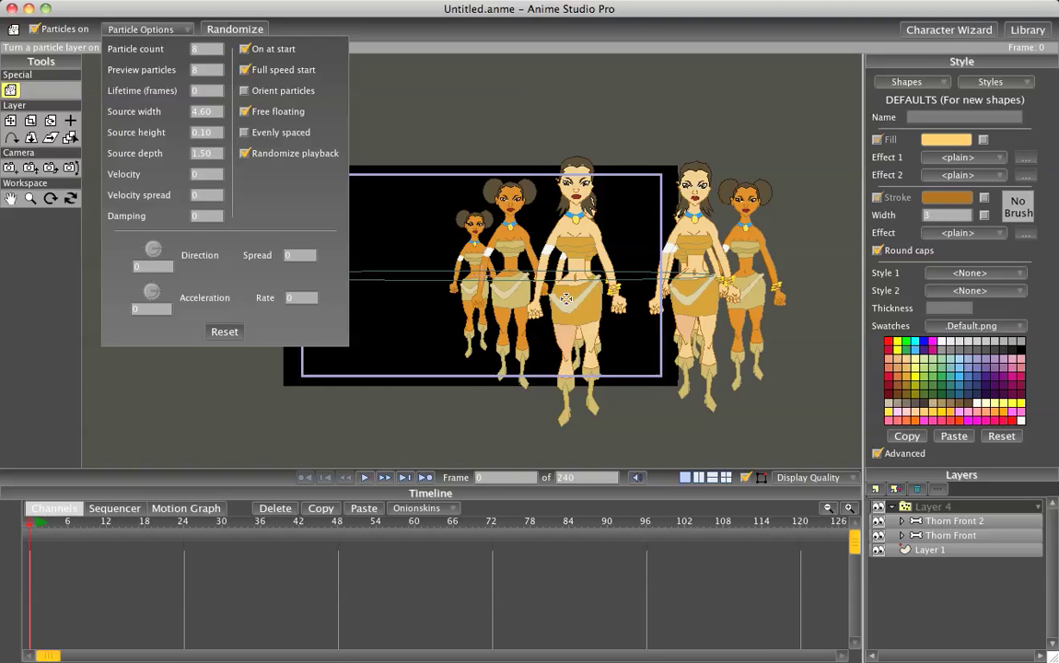
{"action": "left_click", "coordinate": [214, 364]}
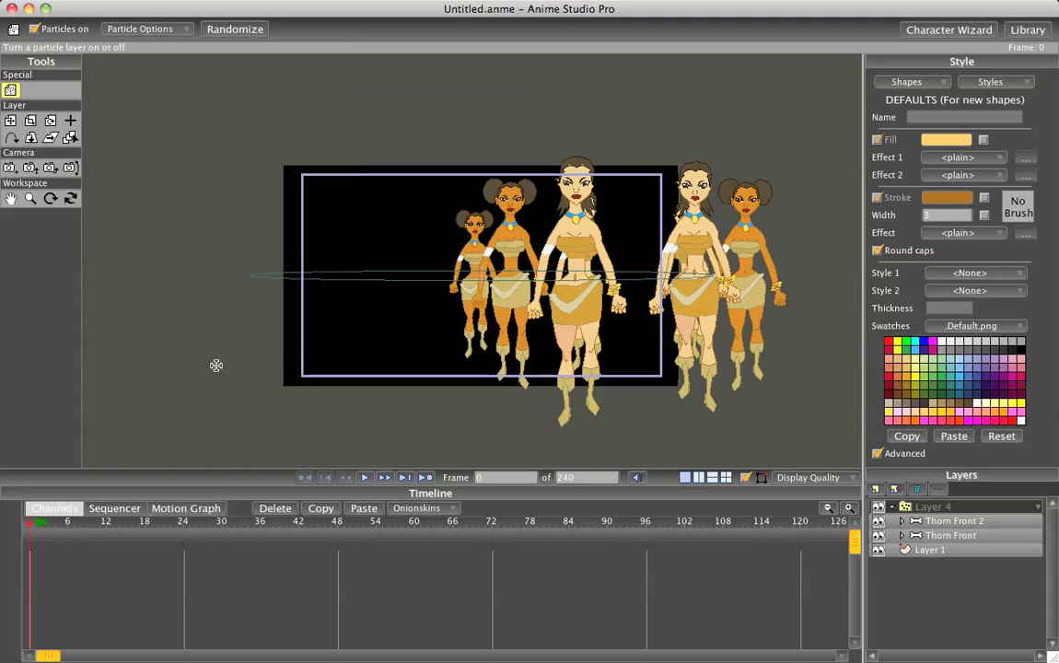
Step: Move the particle layer to about X -1.22, Y 0.02 and scale it uniformly to about 0.74 so the crowd fits the frame
{"action": "left_click", "coordinate": [10, 121]}
{"action": "left_click_drag", "start_coordinate": [367, 281], "coordinate": [250, 275]}
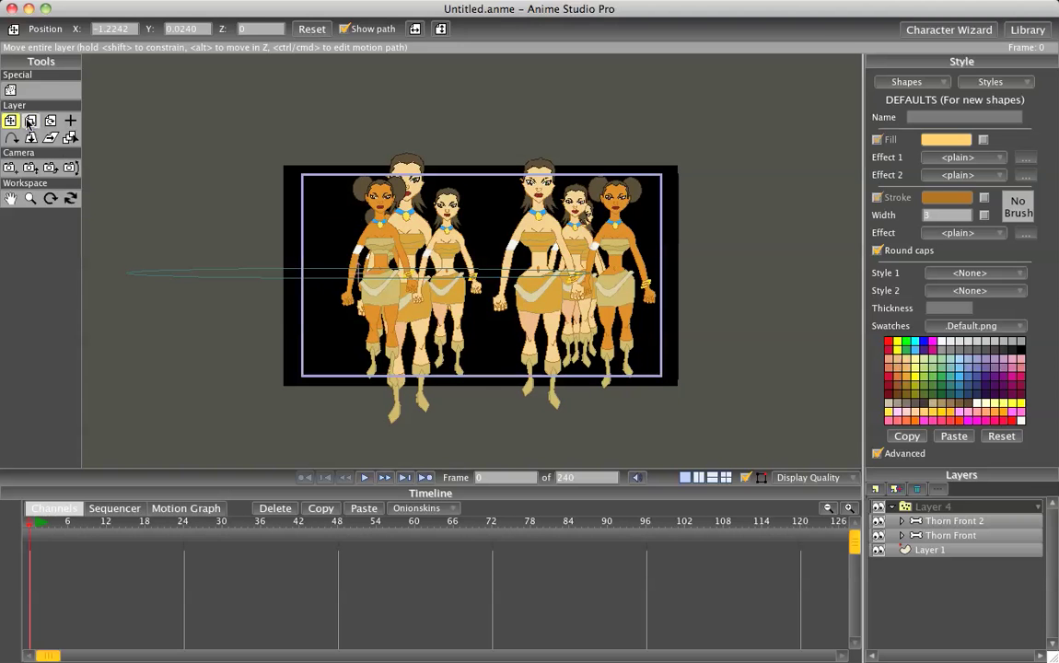
{"action": "left_click", "coordinate": [29, 122]}
{"action": "left_click_drag", "start_coordinate": [188, 315], "coordinate": [235, 308]}
{"action": "scroll", "coordinate": [210, 399], "scroll_direction": "down", "scroll_amount": 3}
{"action": "scroll", "coordinate": [210, 400], "scroll_direction": "up", "scroll_amount": 5}
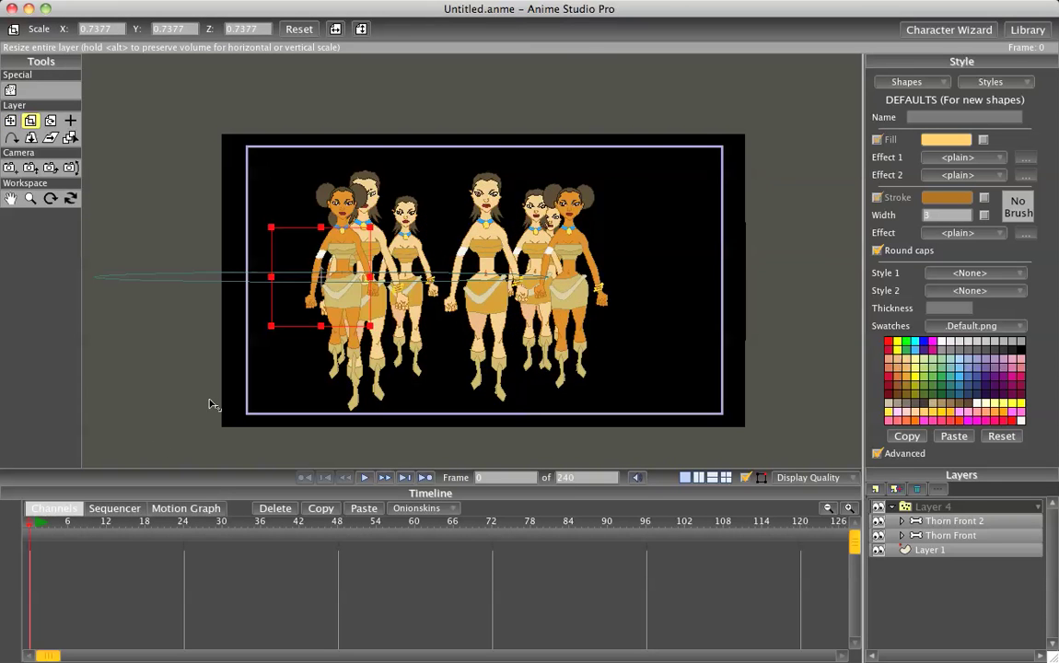
Step: Play back the crowd animation to check the characters' movement, and stop it
{"action": "key", "text": "space"}
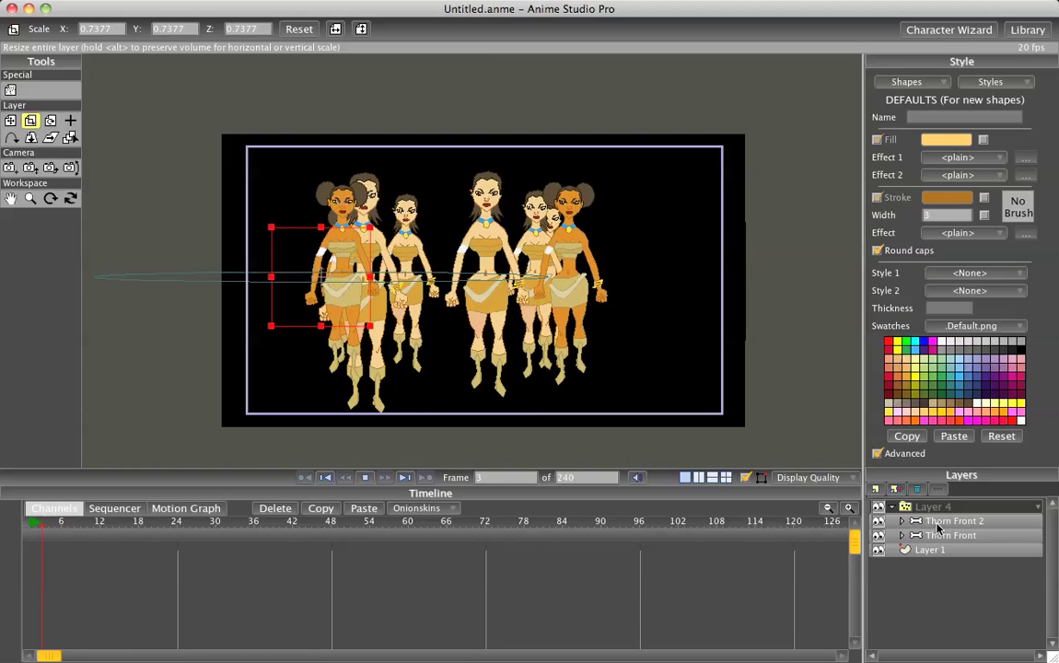
{"action": "left_click", "coordinate": [365, 477]}
{"action": "left_click_drag", "start_coordinate": [54, 655], "coordinate": [40, 656]}
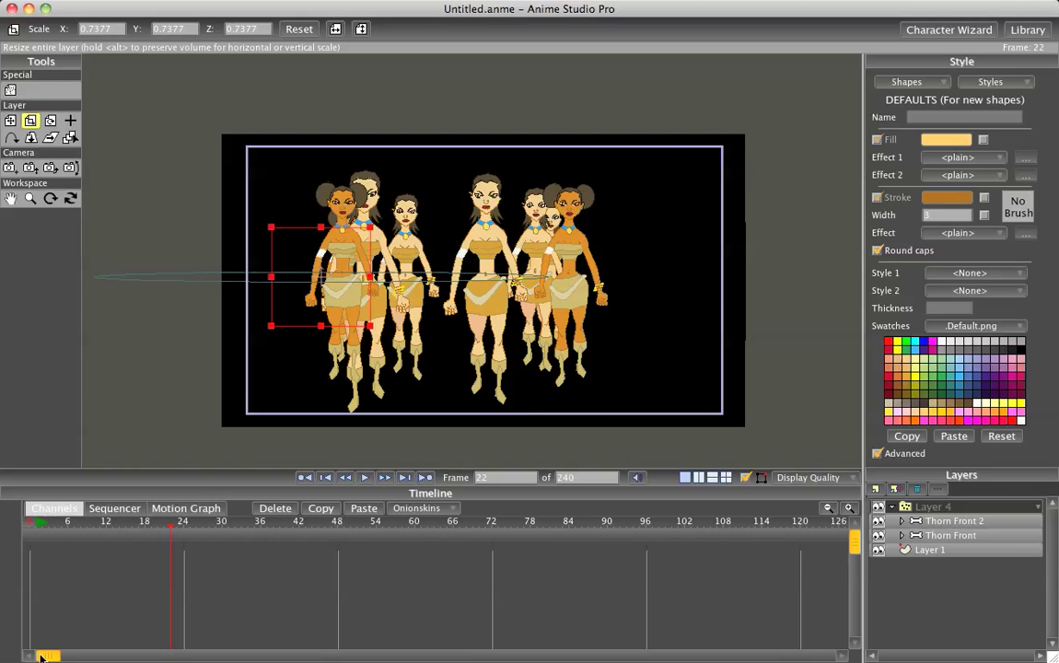
Step: Hide the Thorn Front layer and play back the crowd with only the Thorn Front 2 characters
{"action": "left_click", "coordinate": [879, 536]}
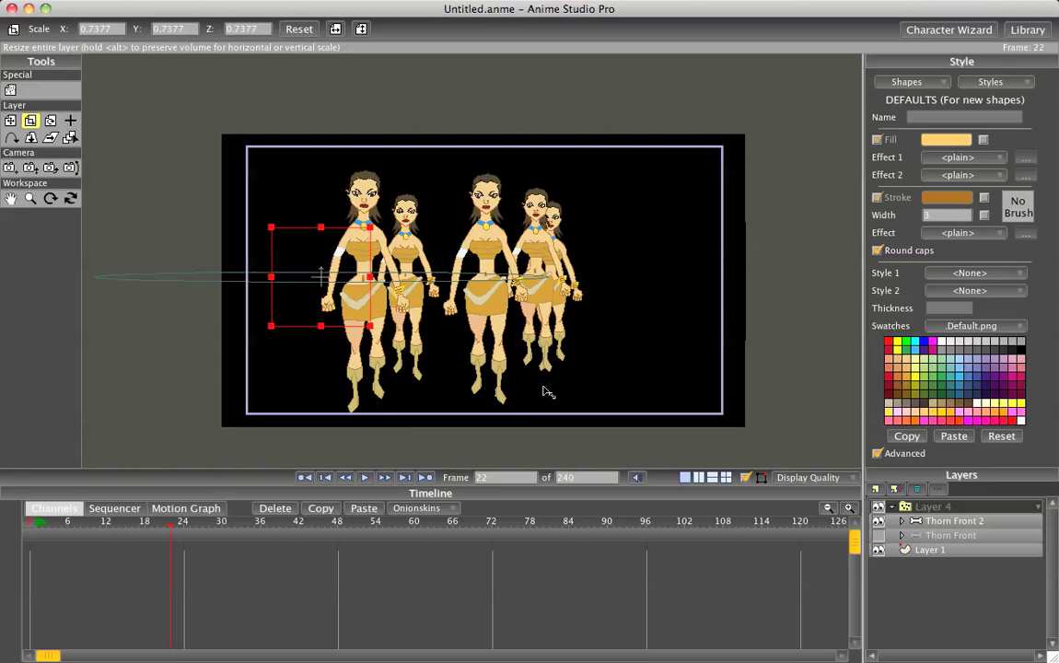
{"action": "key", "text": "space"}
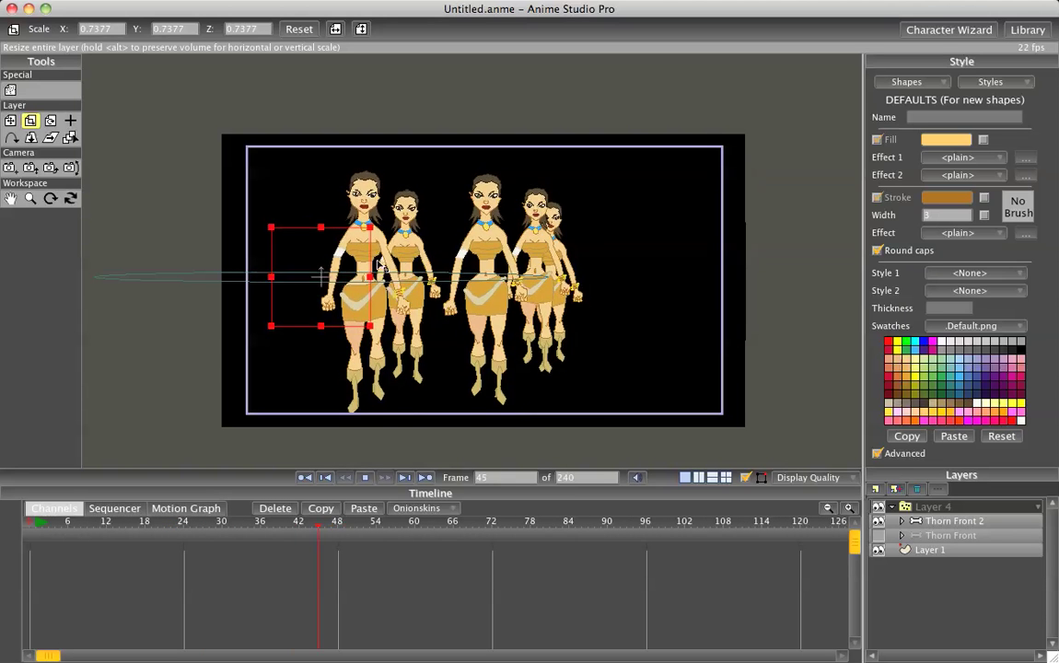